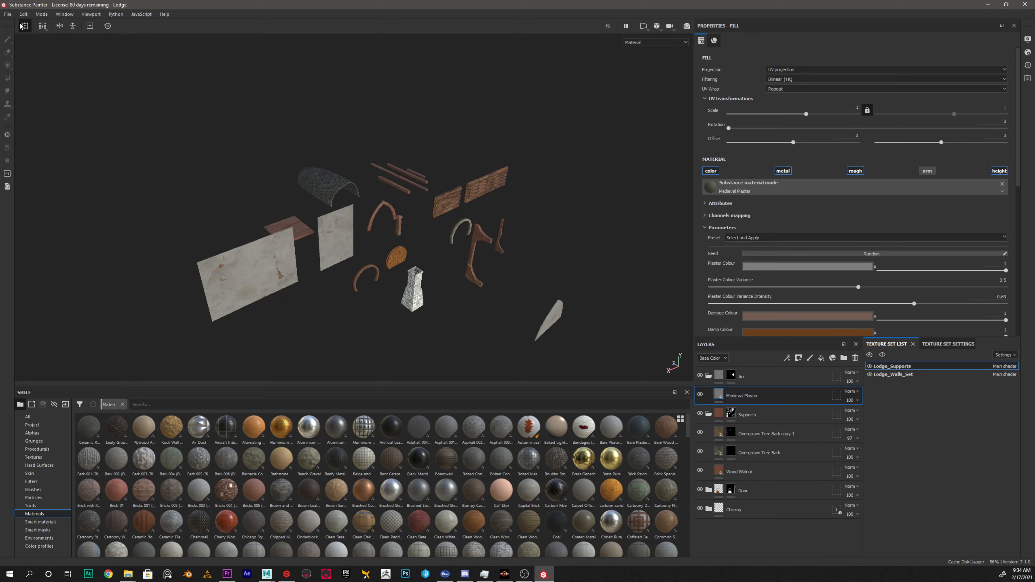
- Open the texture export settings and check which folder is set as the output directory
click(8, 15)
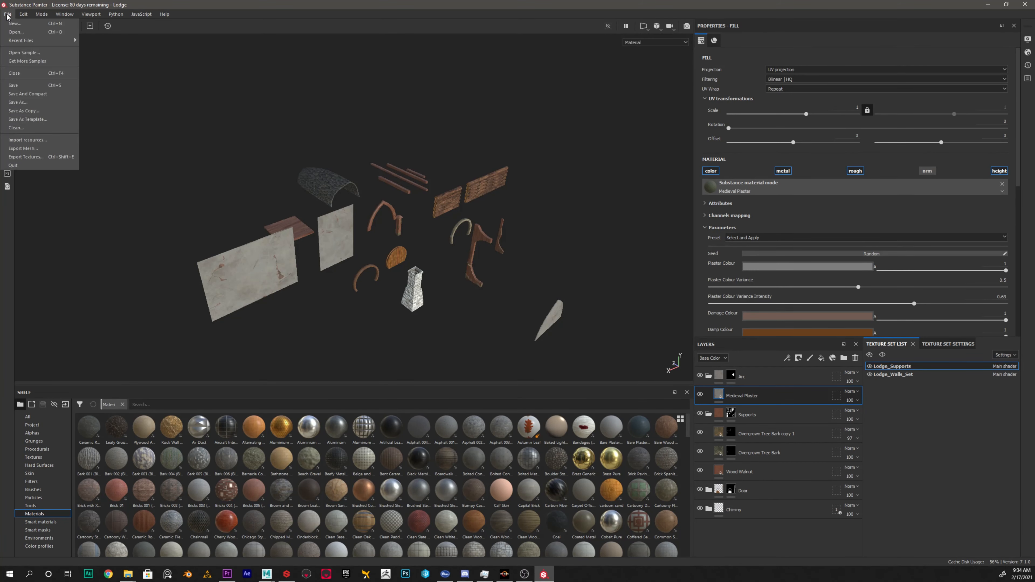
click(25, 157)
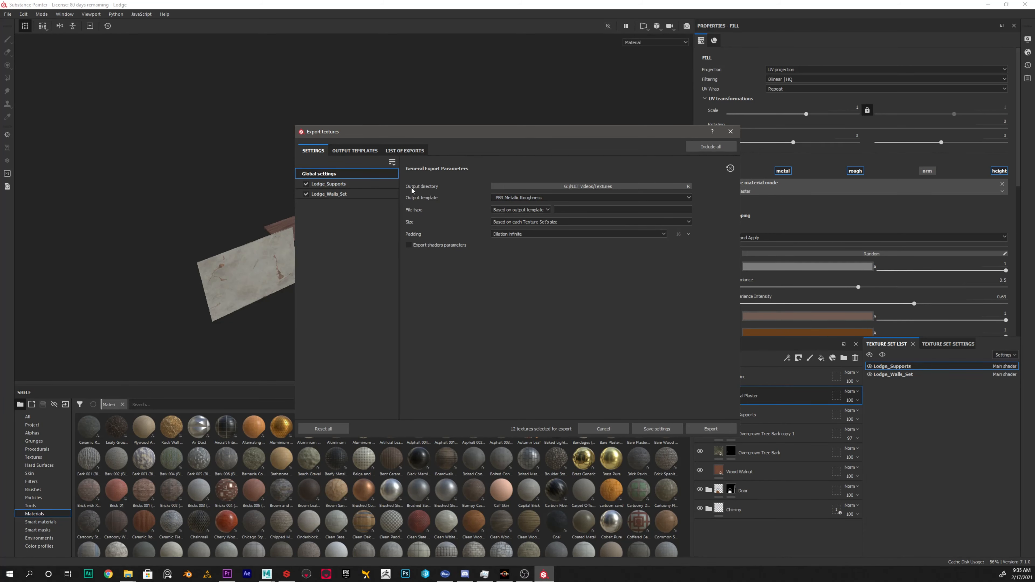
click(586, 186)
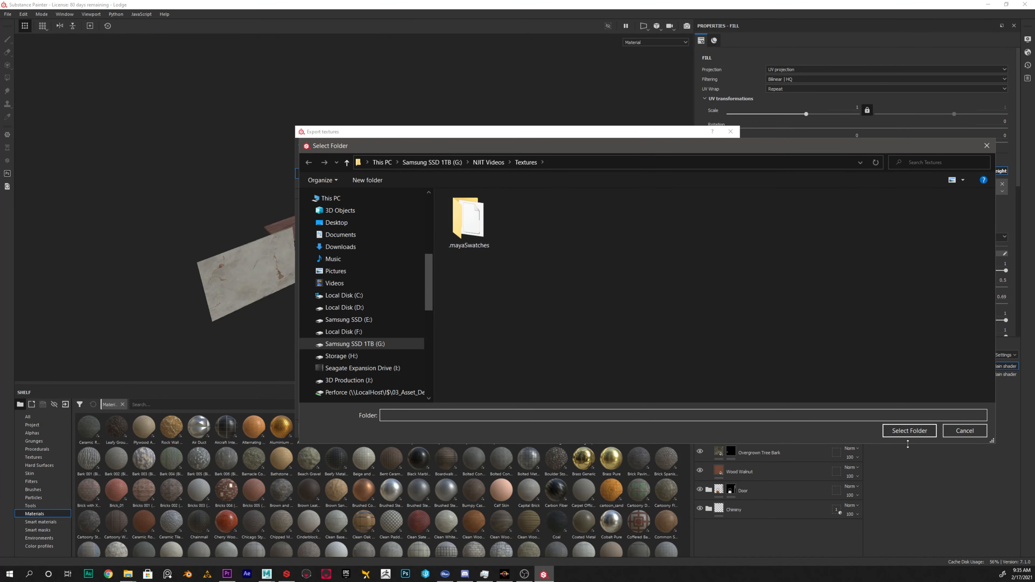
click(960, 433)
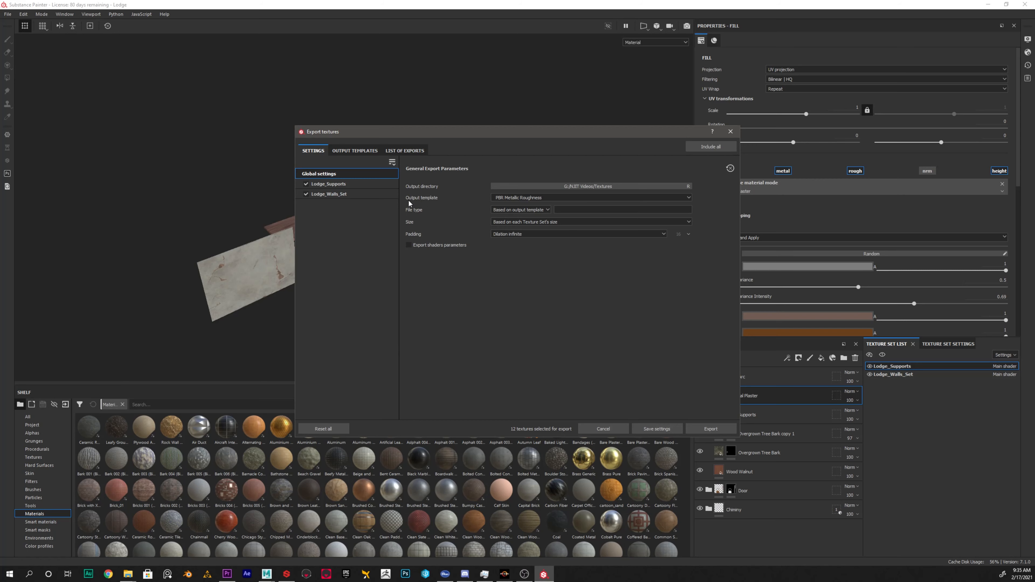
- Review the available output templates, including PBR Metallic Roughness and the Unity and Unreal Engine presets
click(542, 198)
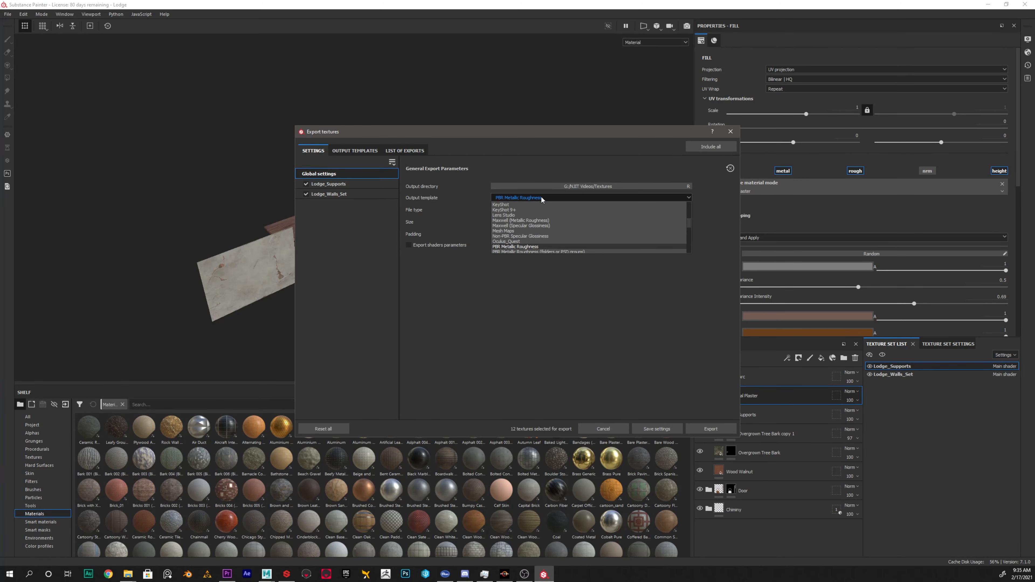
scroll(495, 249, down, 4)
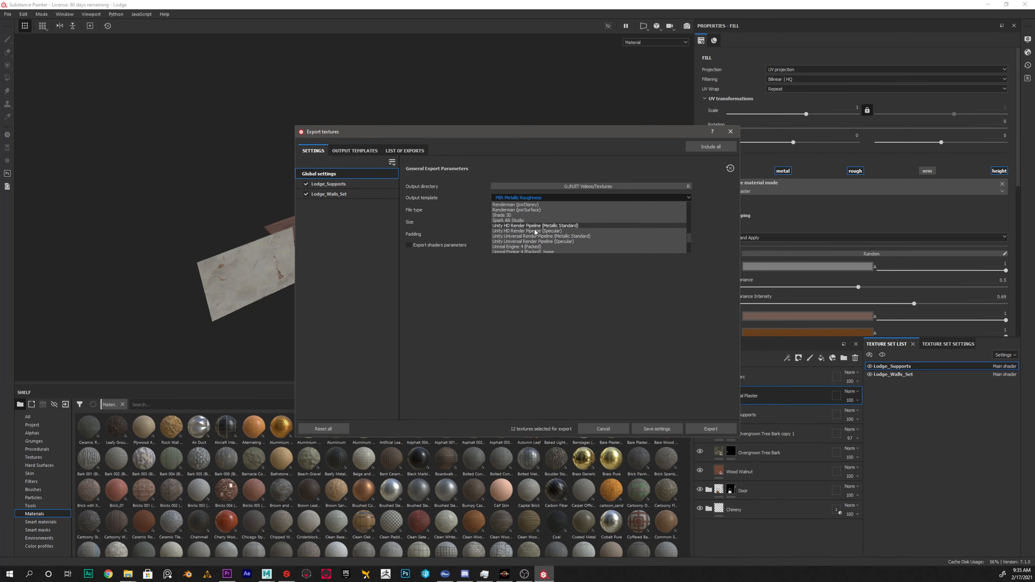
scroll(511, 241, up, 4)
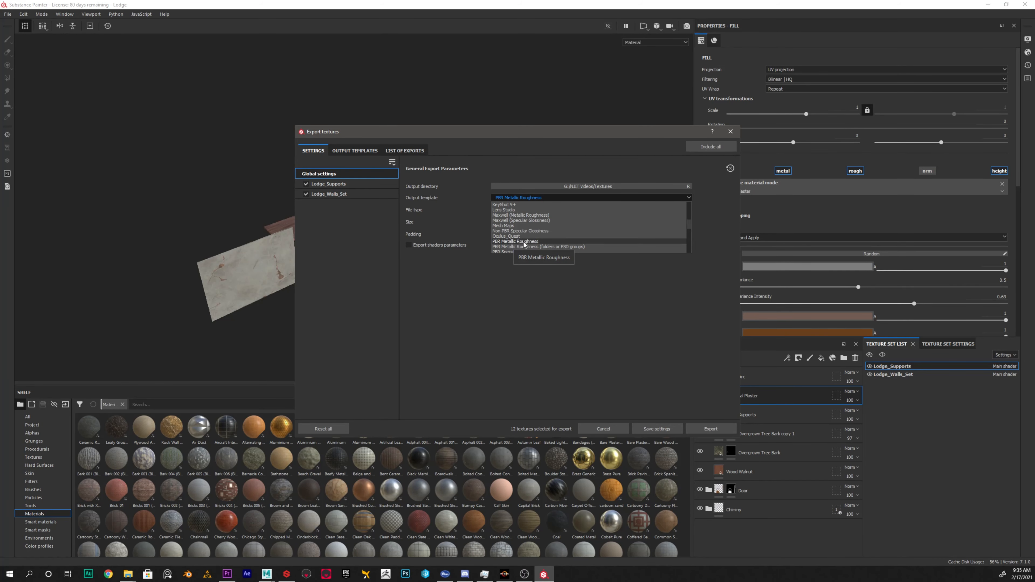
scroll(538, 247, down, 6)
click(551, 199)
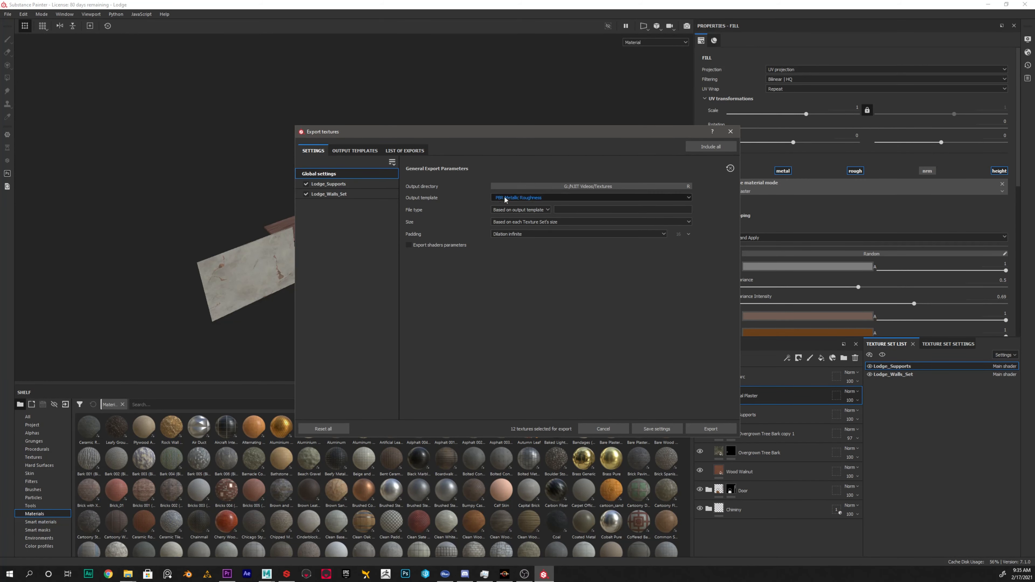
- Review the image file types offered for the exported textures
click(548, 210)
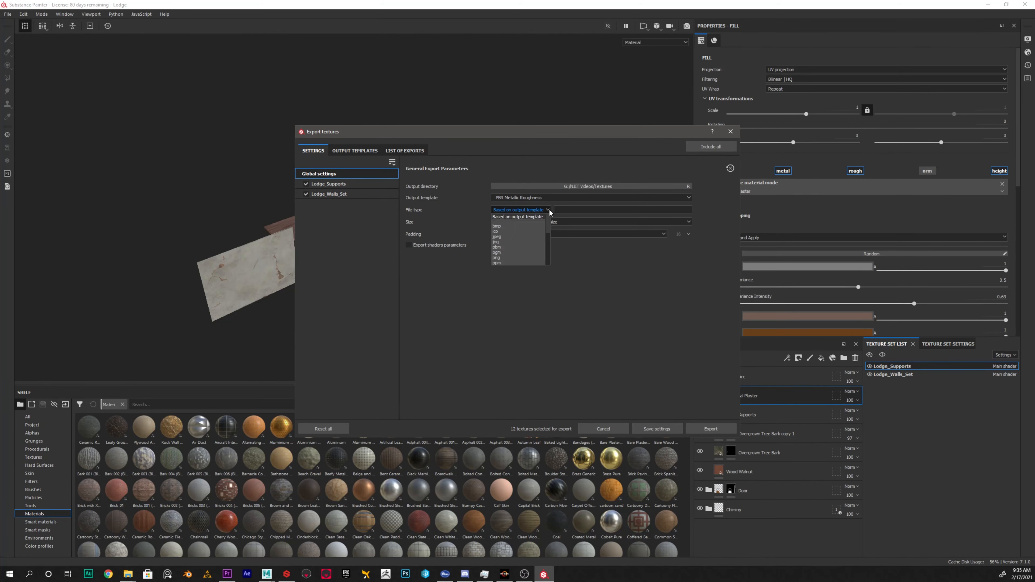
click(530, 220)
click(526, 212)
scroll(497, 227, down, 3)
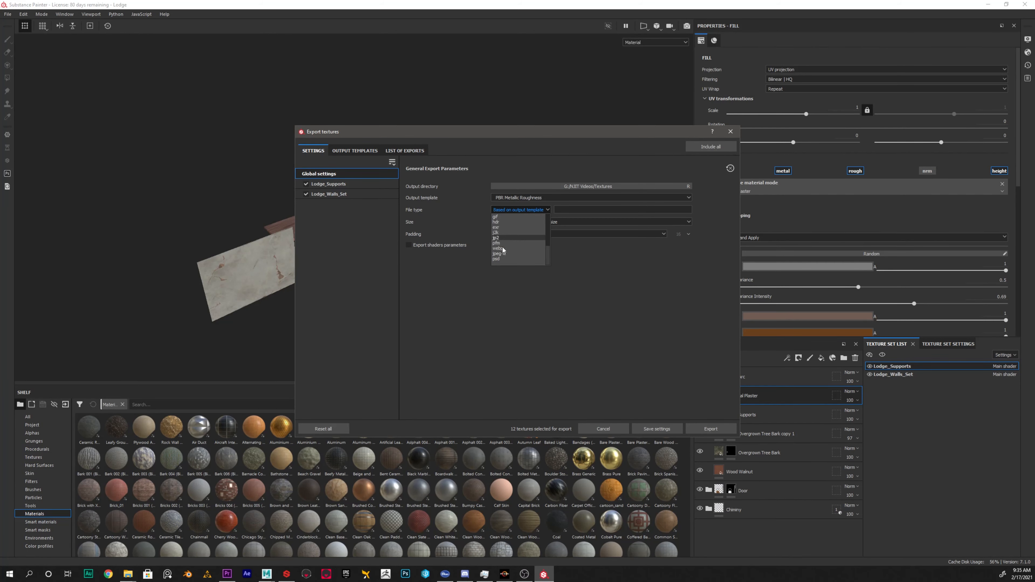
click(644, 310)
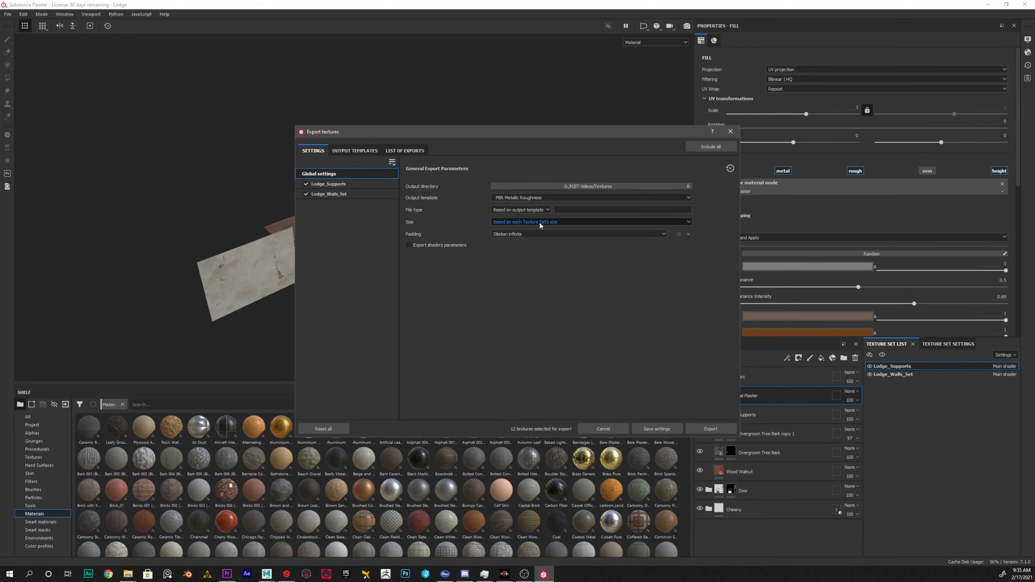
- Review the size options for the exported textures
click(578, 222)
click(578, 222)
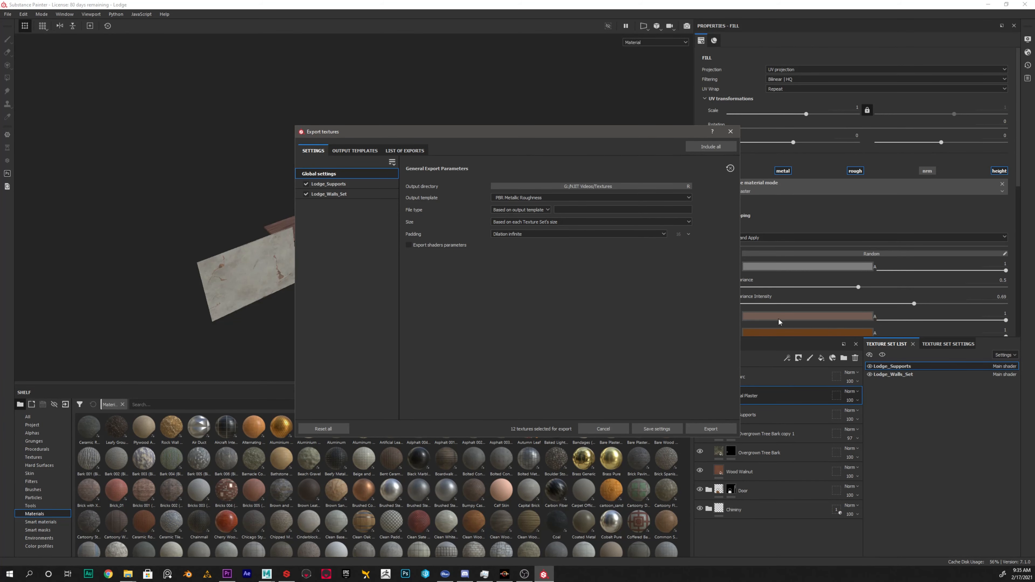
click(562, 224)
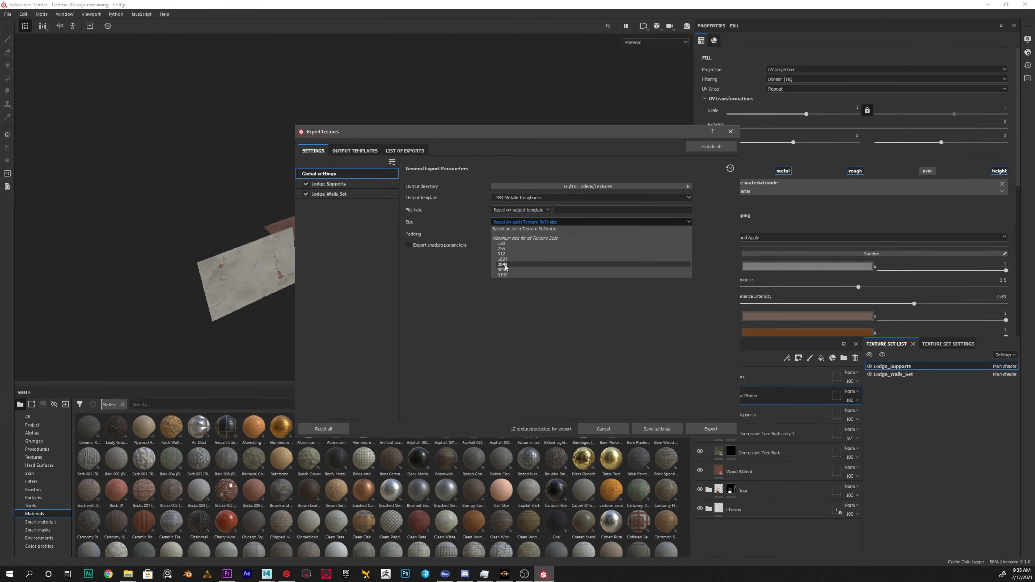
click(552, 280)
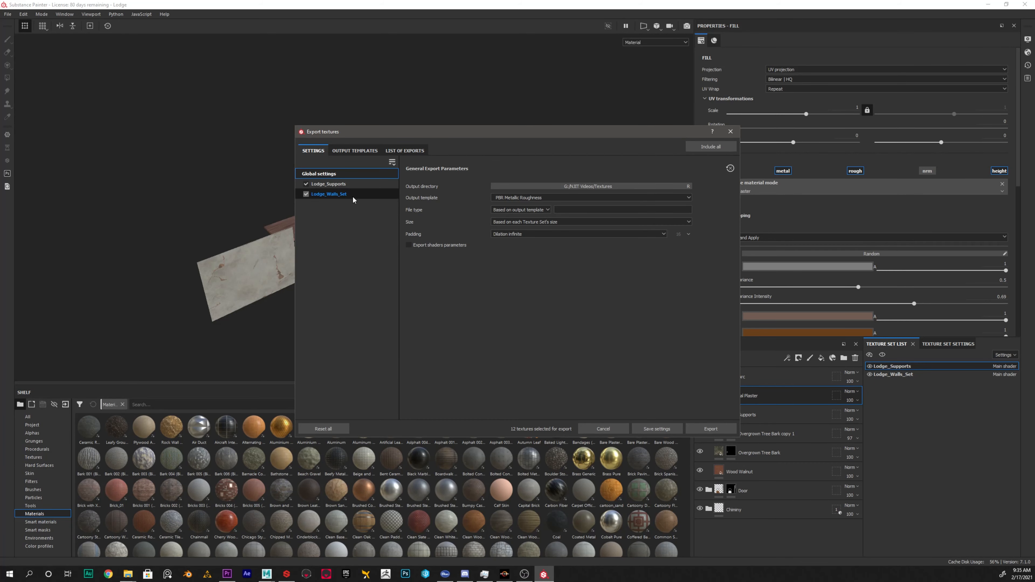
- Compare the export parameters and output maps of the Lodge_Supports and Lodge_Walls_Set texture sets
click(337, 187)
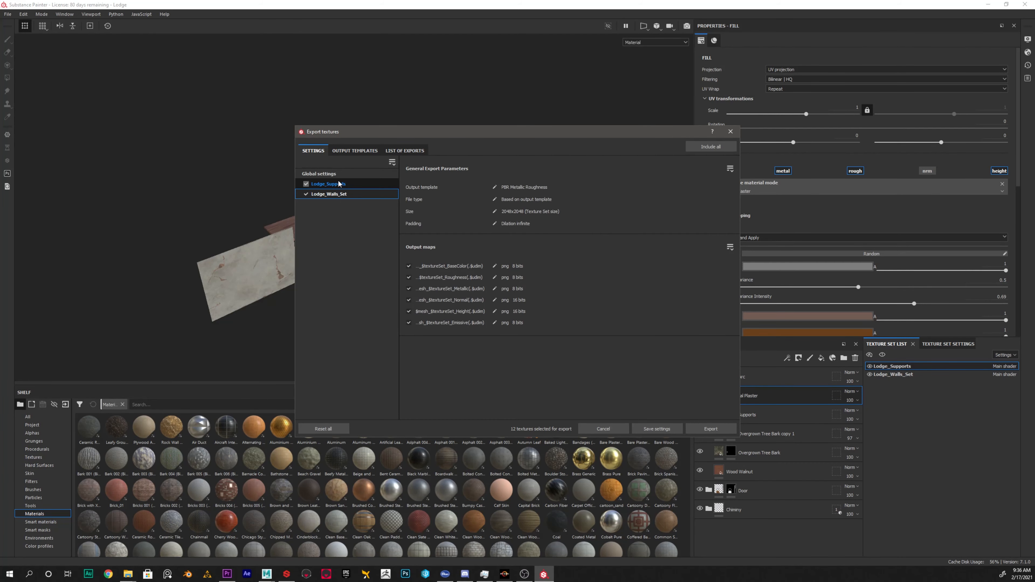
click(337, 192)
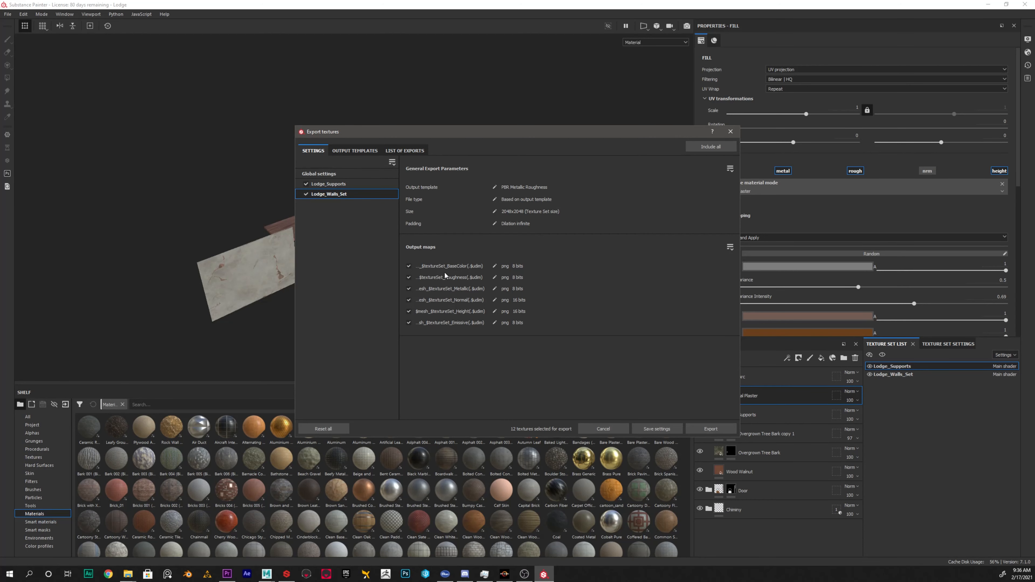
click(334, 184)
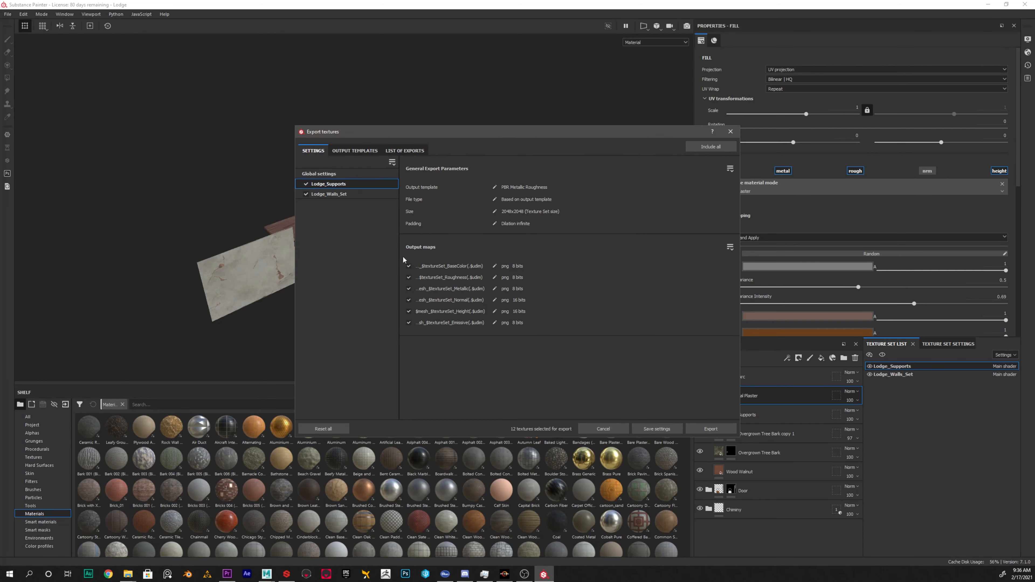
click(350, 195)
click(336, 187)
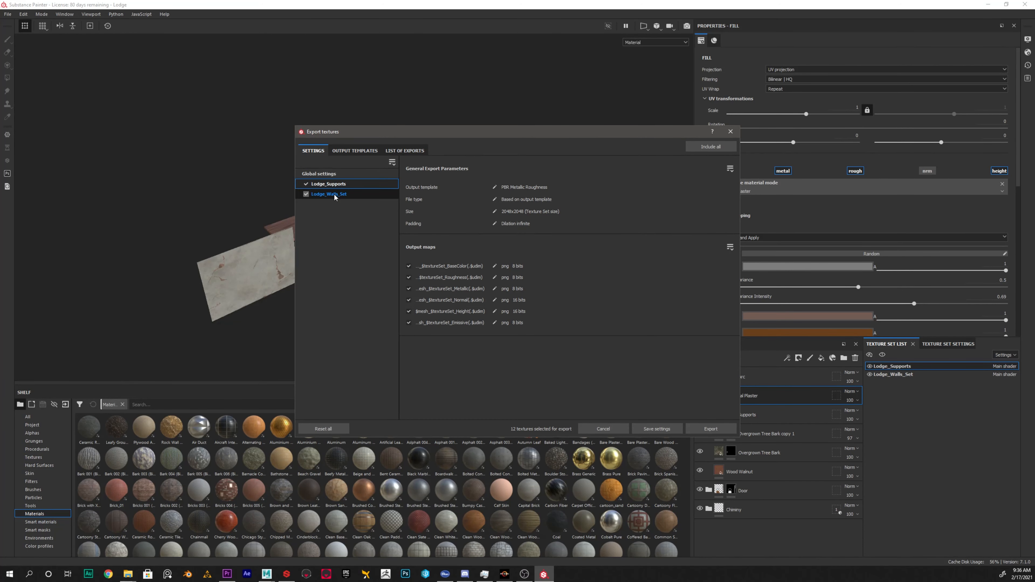
click(334, 193)
click(335, 185)
- Examine the output template presets, and recheck the global and per-texture-set export settings
click(353, 152)
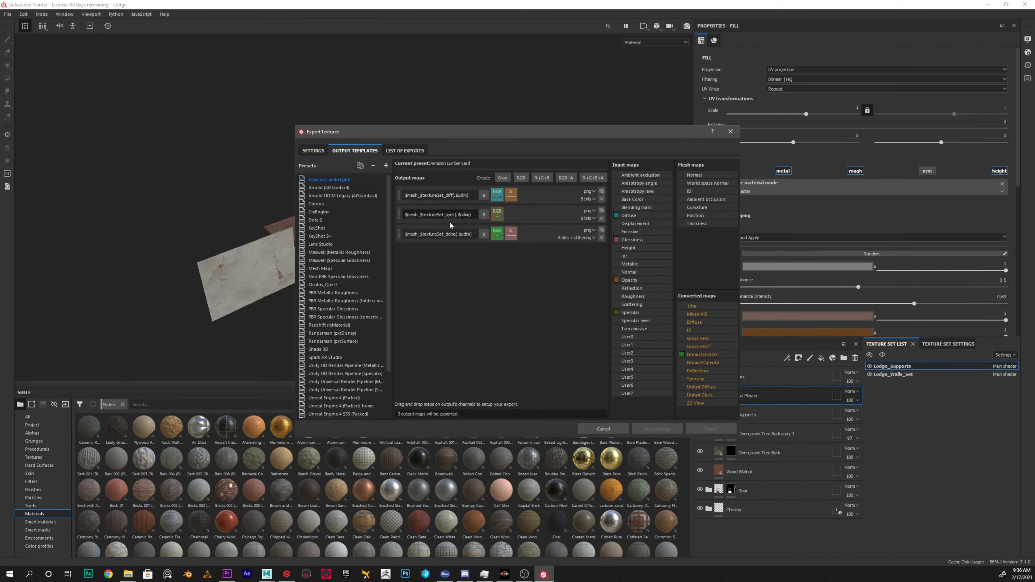
click(313, 150)
click(331, 173)
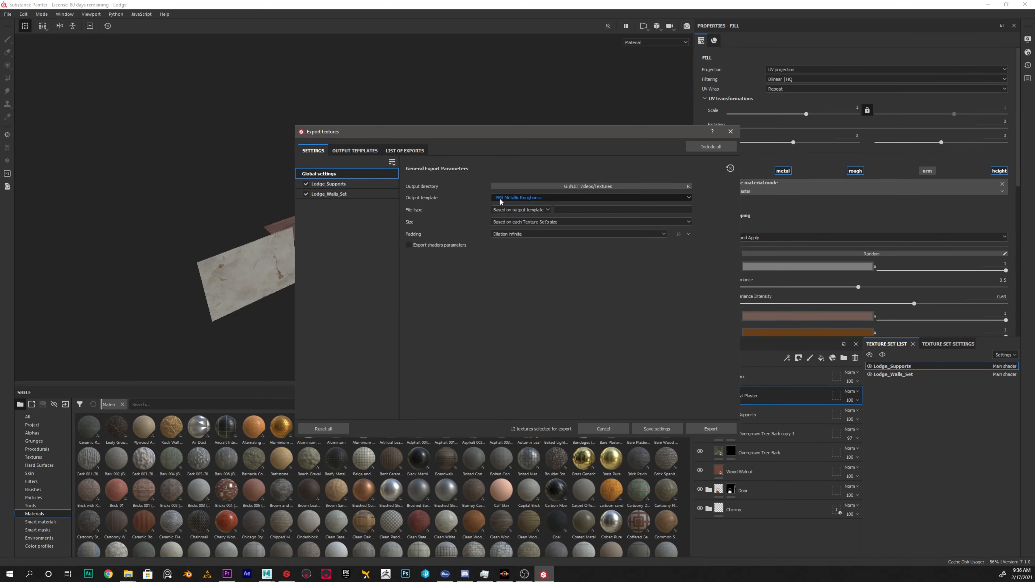
click(328, 185)
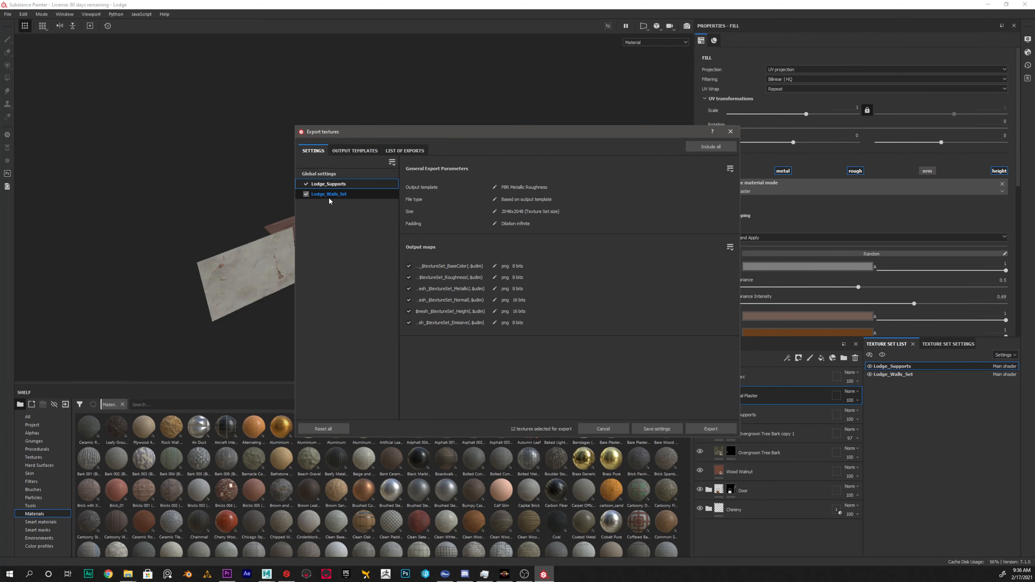
click(368, 195)
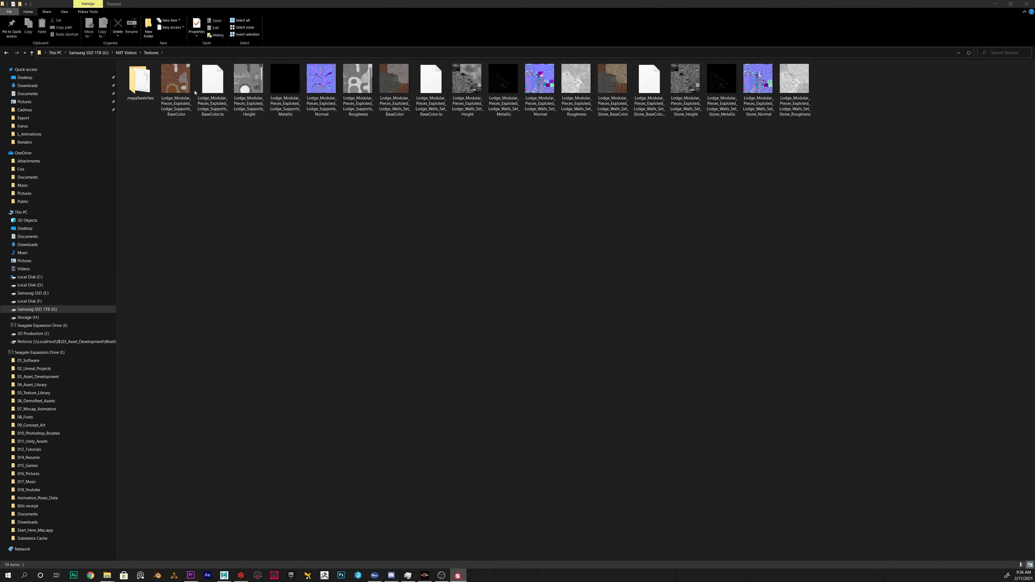
- Switch to File Explorer and display the files of the Textures folder as a list
click(171, 93)
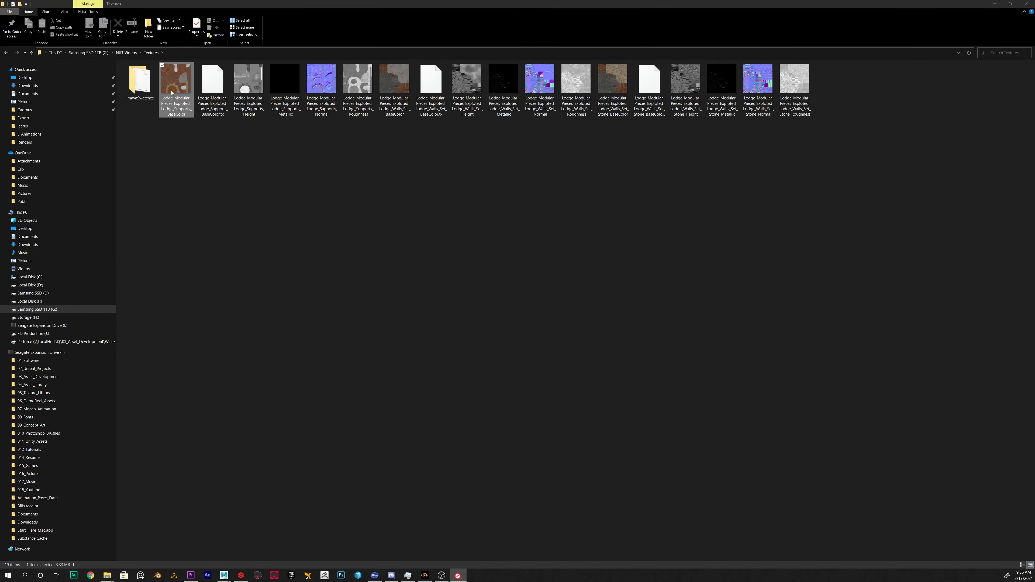
click(313, 138)
click(141, 83)
click(167, 85)
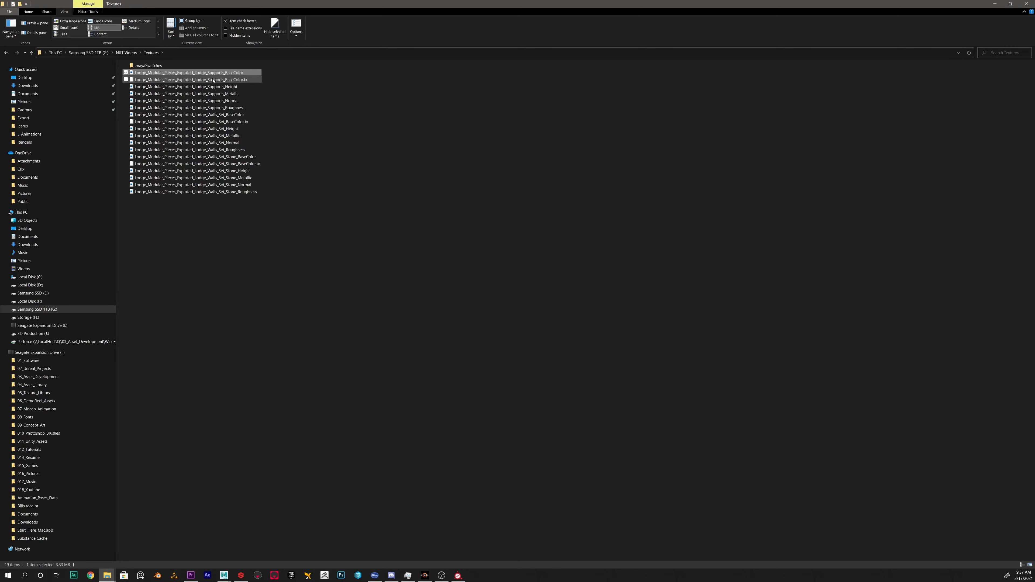
- Examine the groups of Lodge_Supports and Lodge_Walls_Set texture files in the Textures folder
shift+click(216, 107)
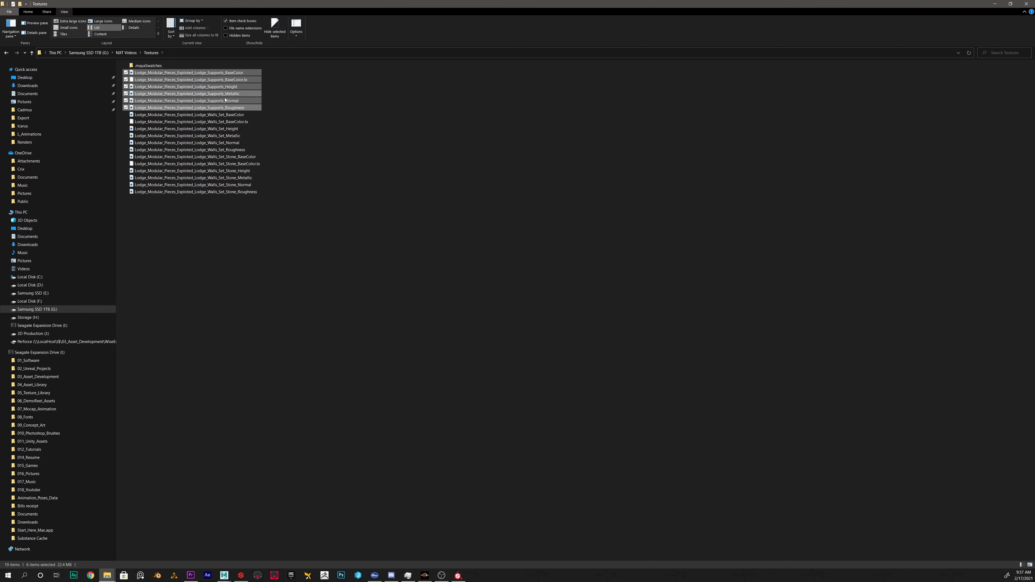
click(215, 115)
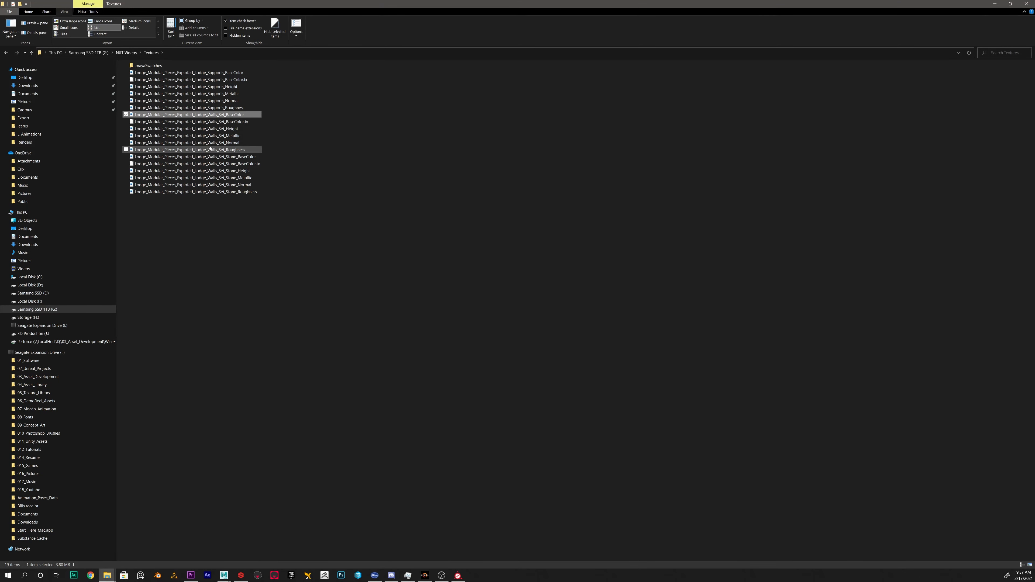
shift+click(210, 149)
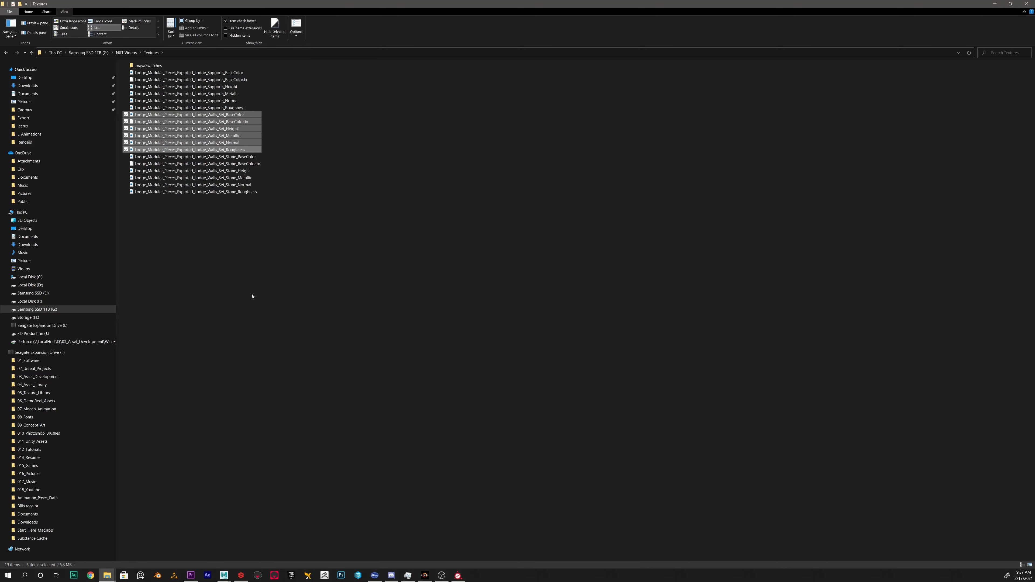
click(211, 257)
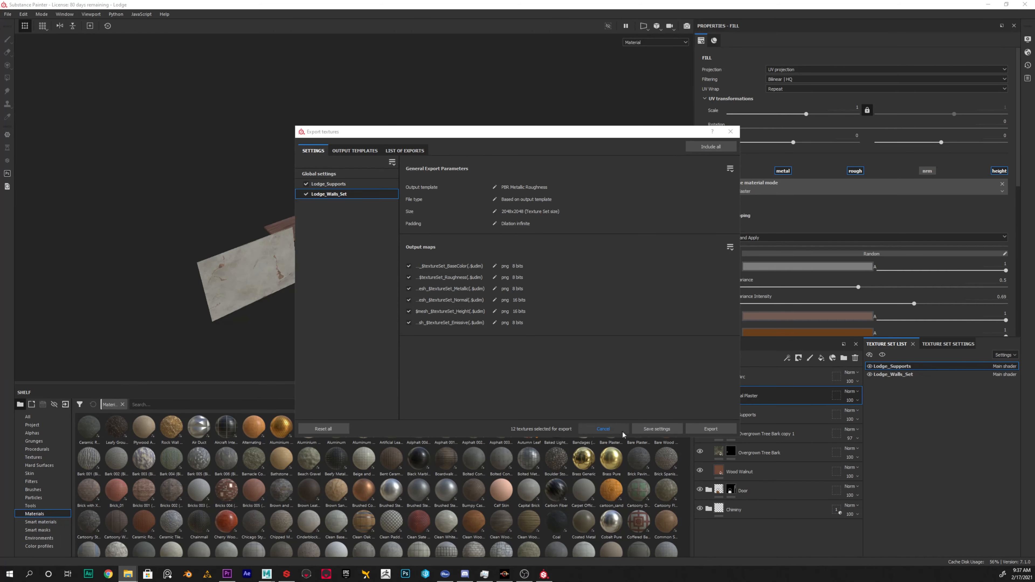
- Return to Substance Painter, cancel the texture export and collapse the Supports layer folder
click(607, 431)
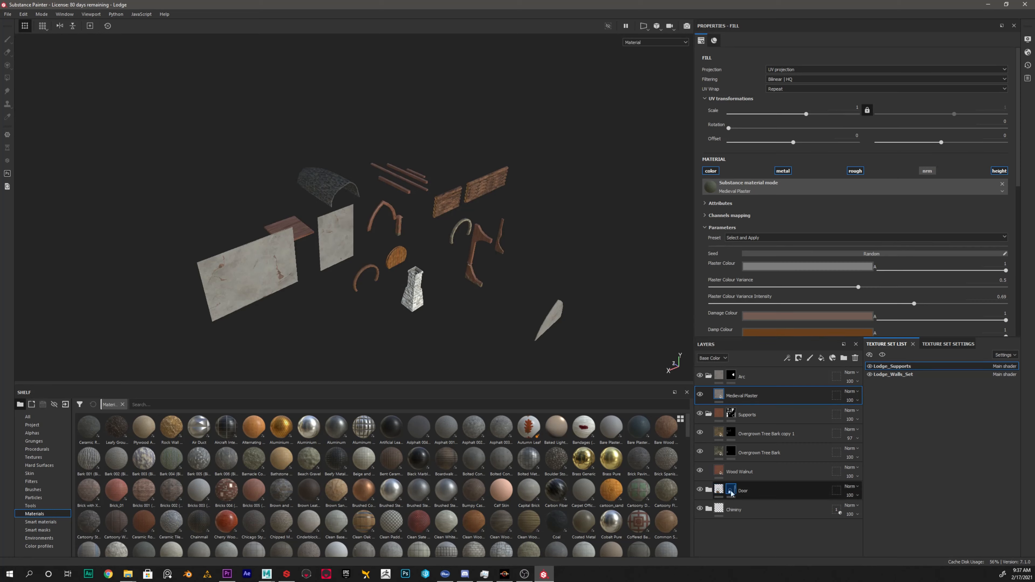
click(708, 414)
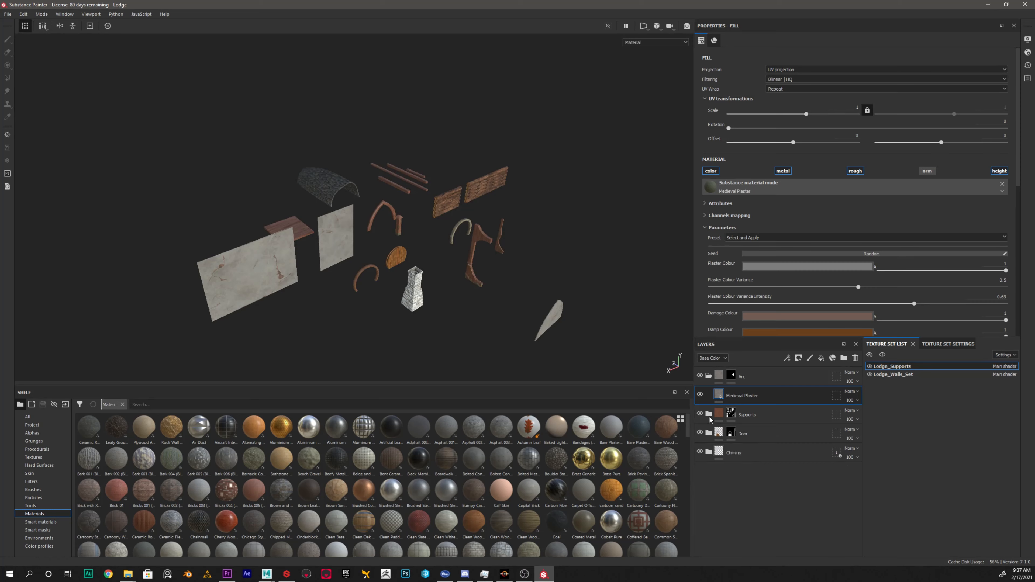
- Rename the Lodge_Walls_Set texture set to Lodge_Walls_Set_Stone
click(894, 375)
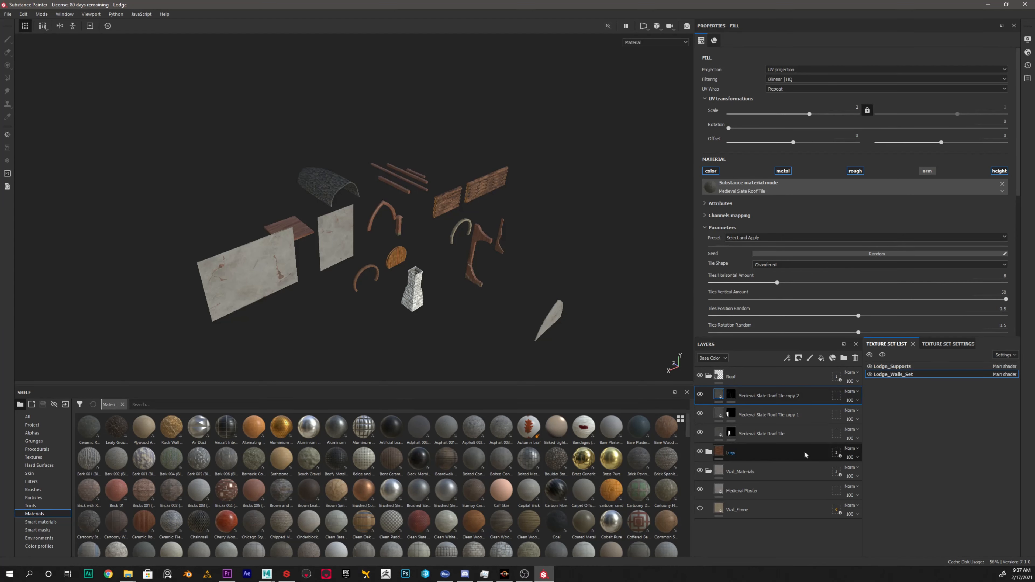
double_click(893, 375)
key(Return)
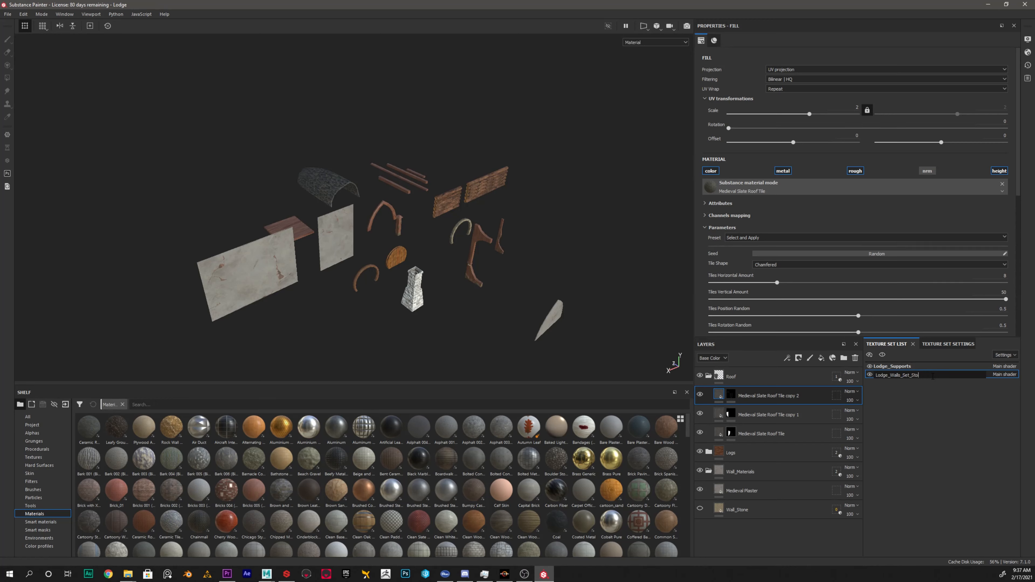
click(985, 434)
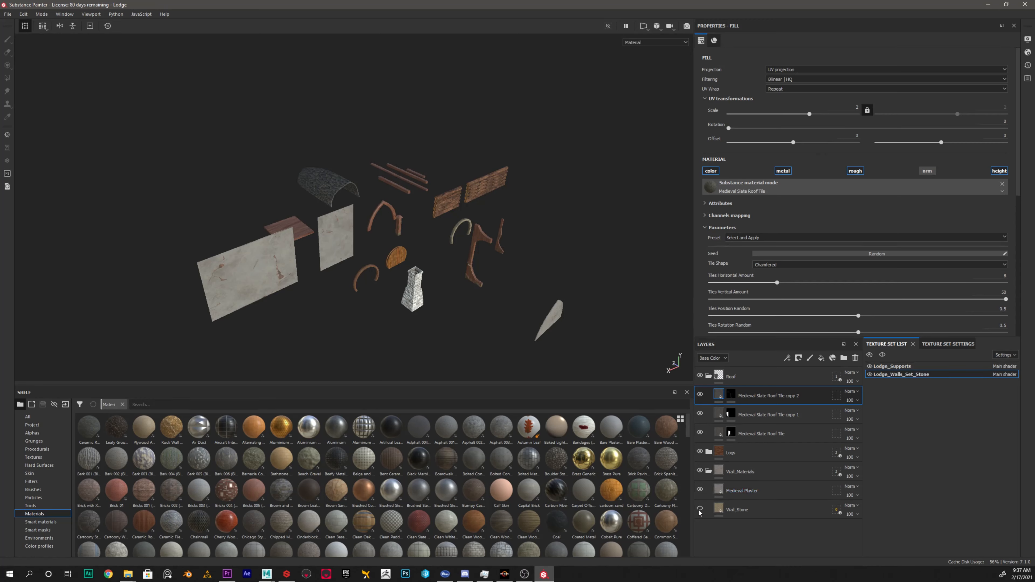
- Swap the Medieval Plaster layer for Wall_Stone and limit Wall_Stone's geometry mask to SM_Stone_Wall_200x300 and SM_Stone_Wall_400x300
click(700, 490)
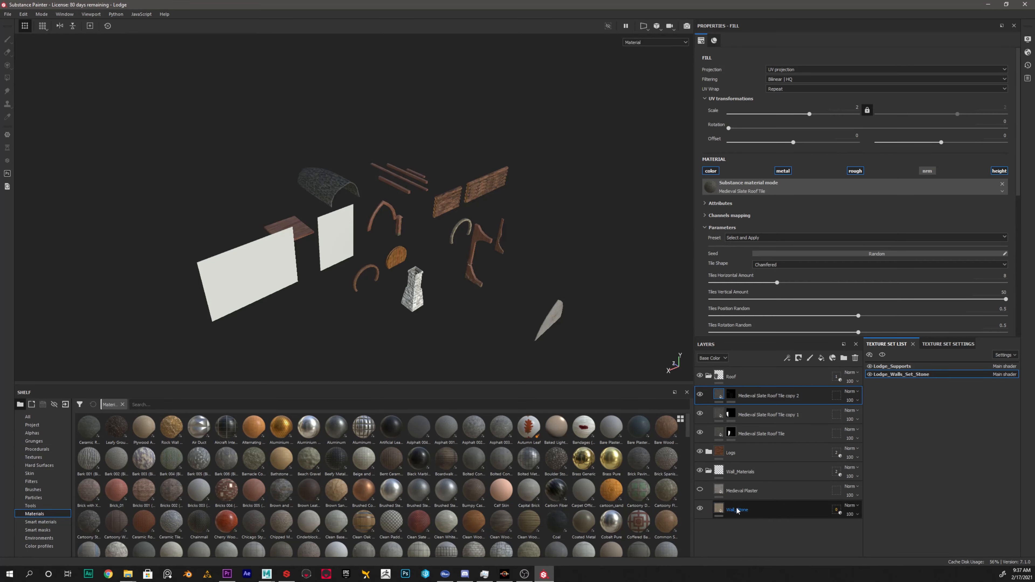
click(836, 510)
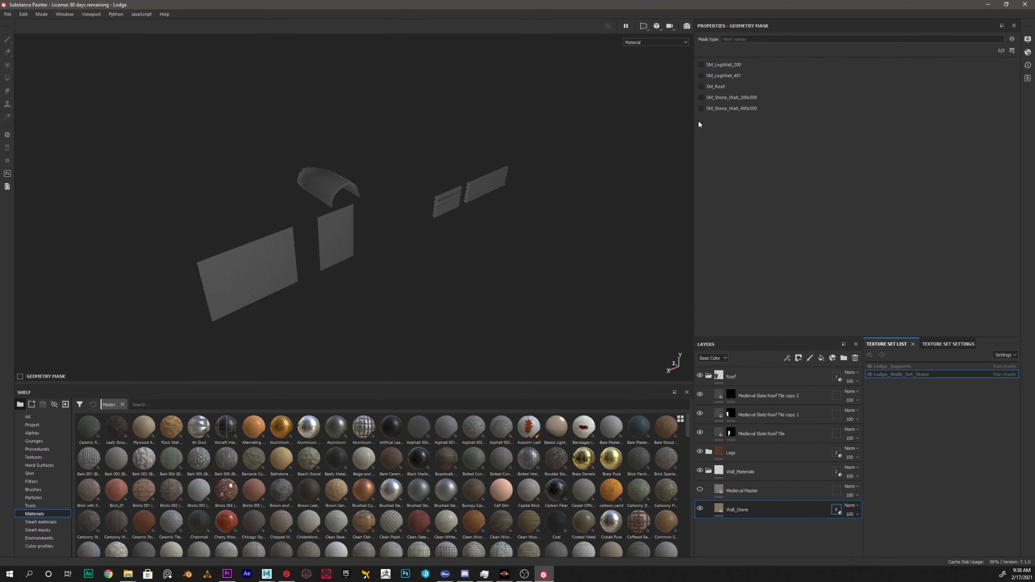
click(700, 98)
click(701, 98)
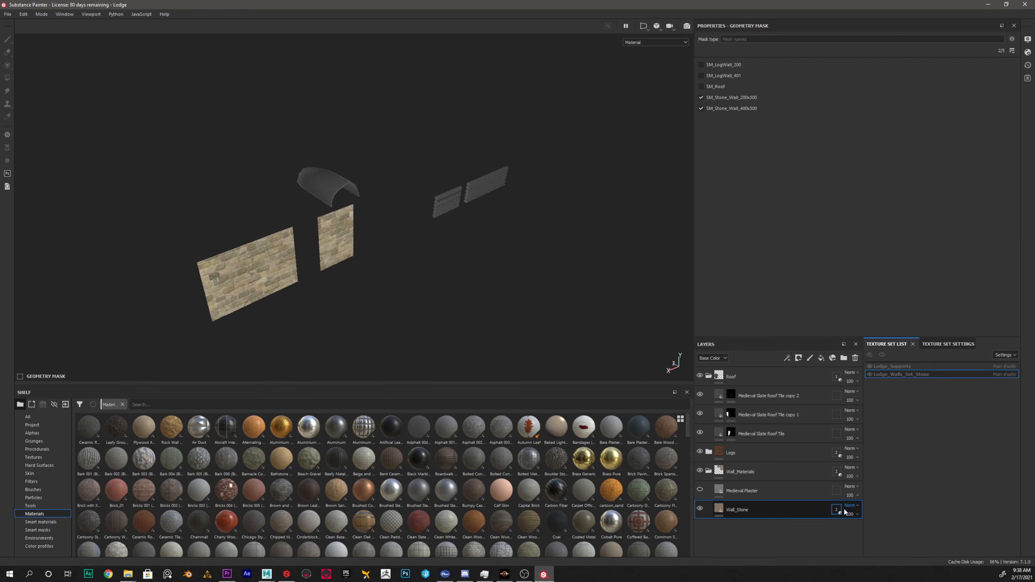
click(719, 510)
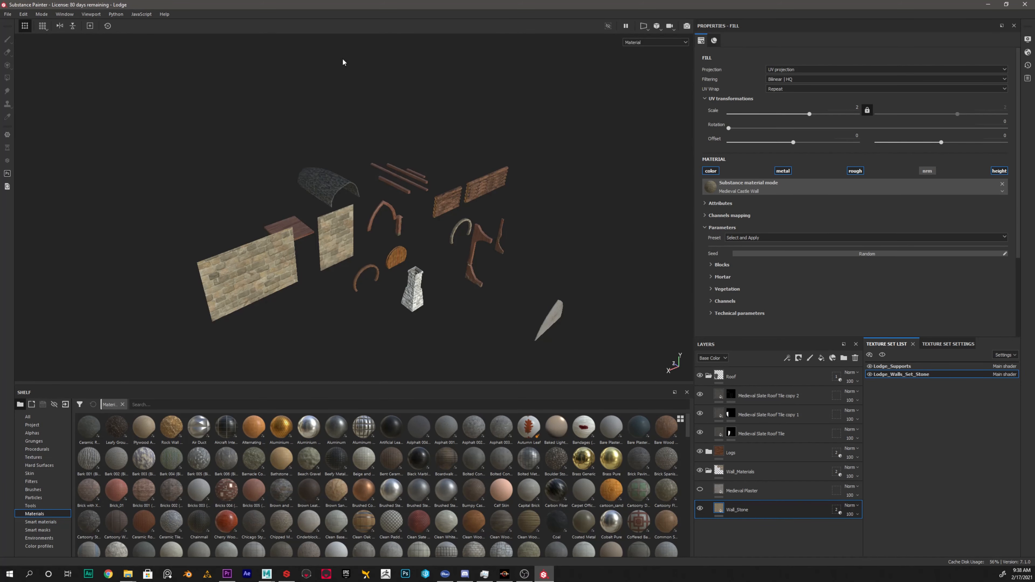
- Open the texture export settings and exclude the Lodge_Supports texture set from the export
click(8, 14)
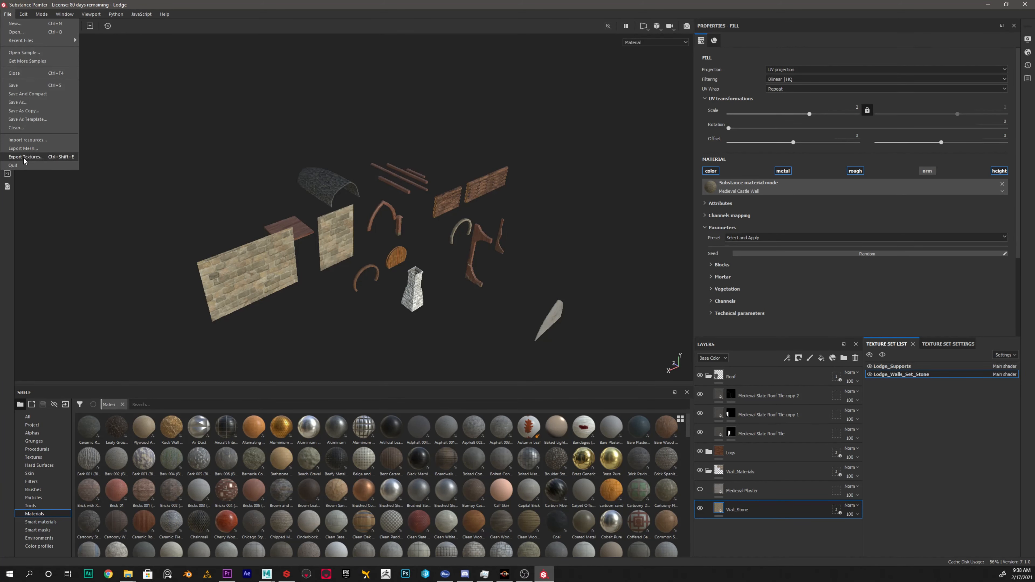
click(34, 162)
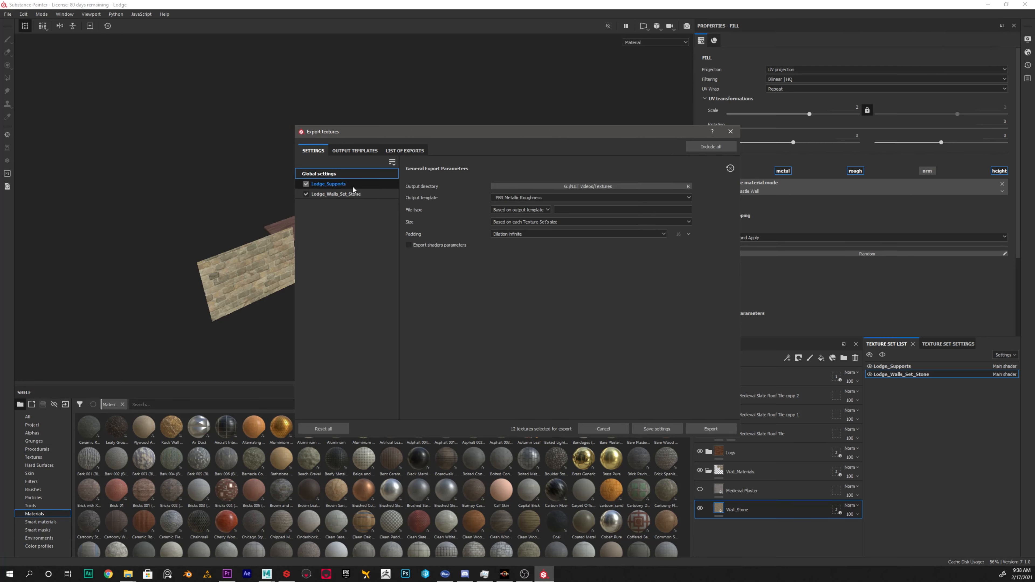
click(306, 184)
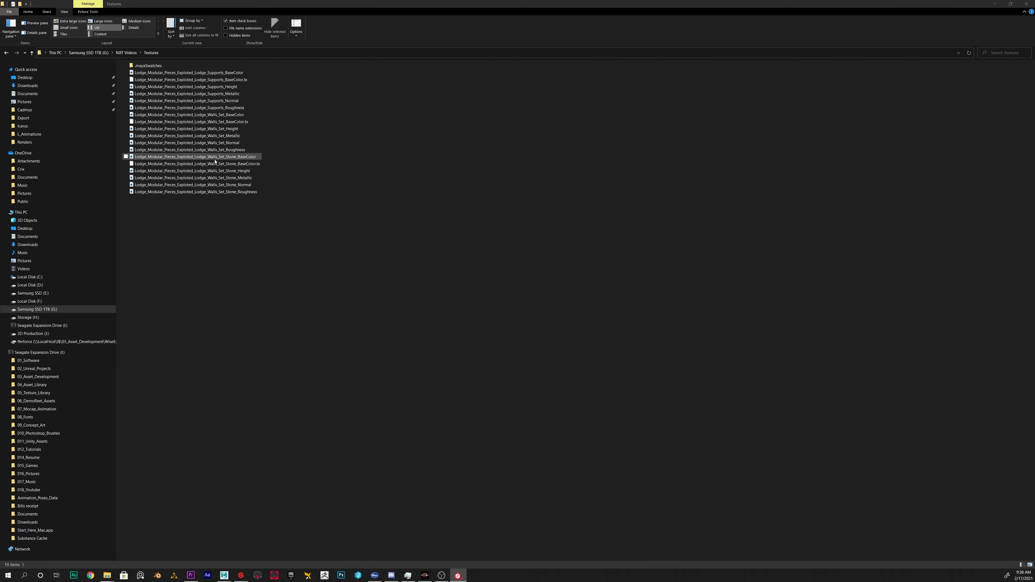
- Switch to File Explorer and examine the Lodge_Walls_Set_Stone texture files, from BaseColor to Roughness, in the Textures folder
click(228, 157)
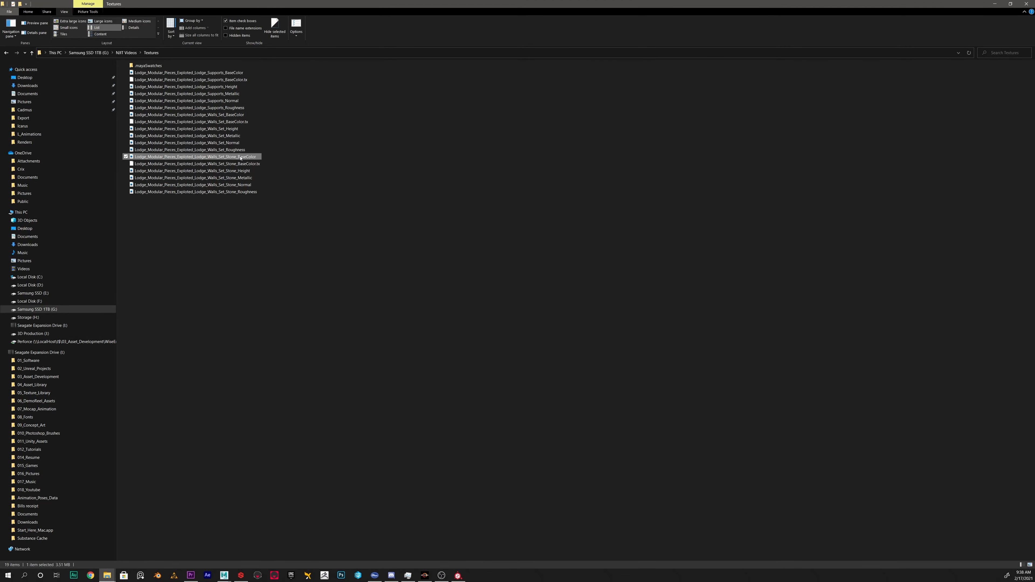
shift+click(238, 191)
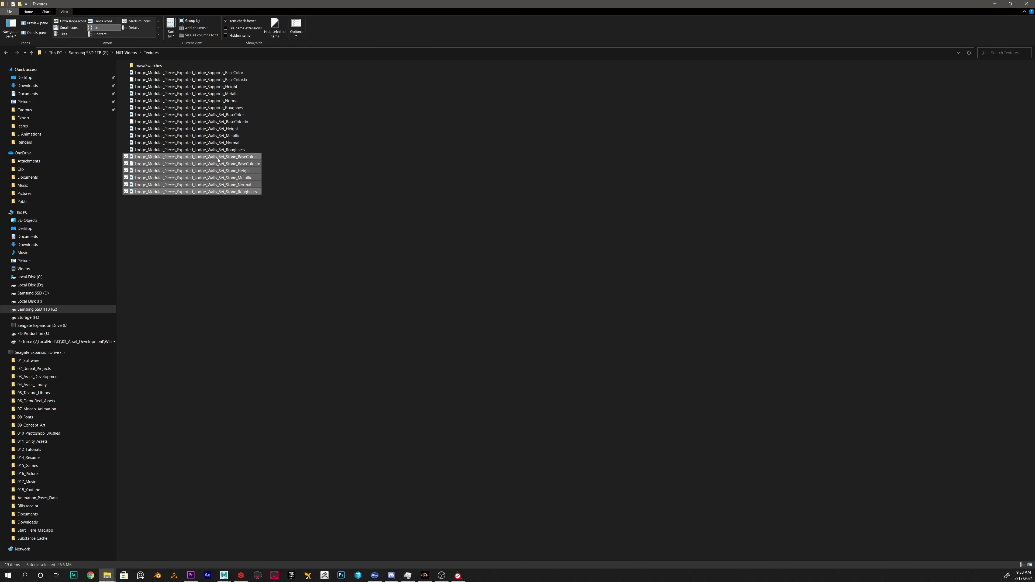
click(361, 169)
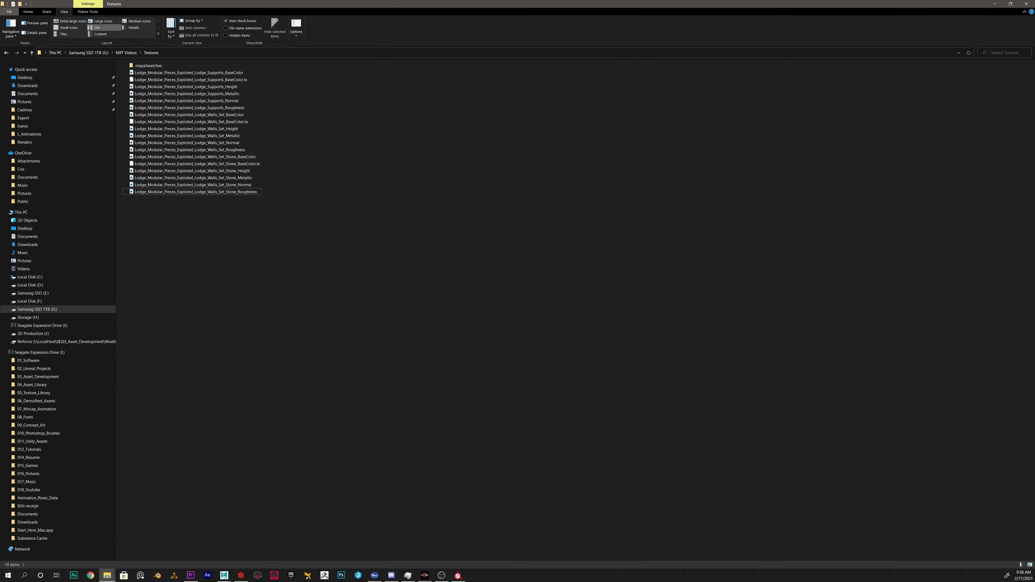
- Switch to Maya and display the Lodge_Modular_Pieces_Exploted group in place of the Lodge_Modular_Pieces group
key(alt+Tab)
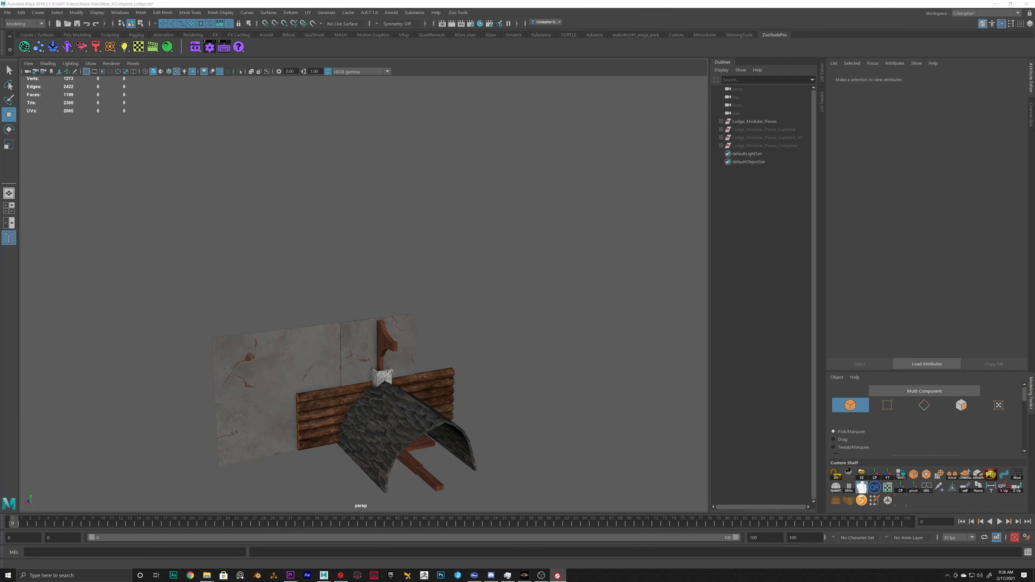
alt+drag(484, 269, 494, 244)
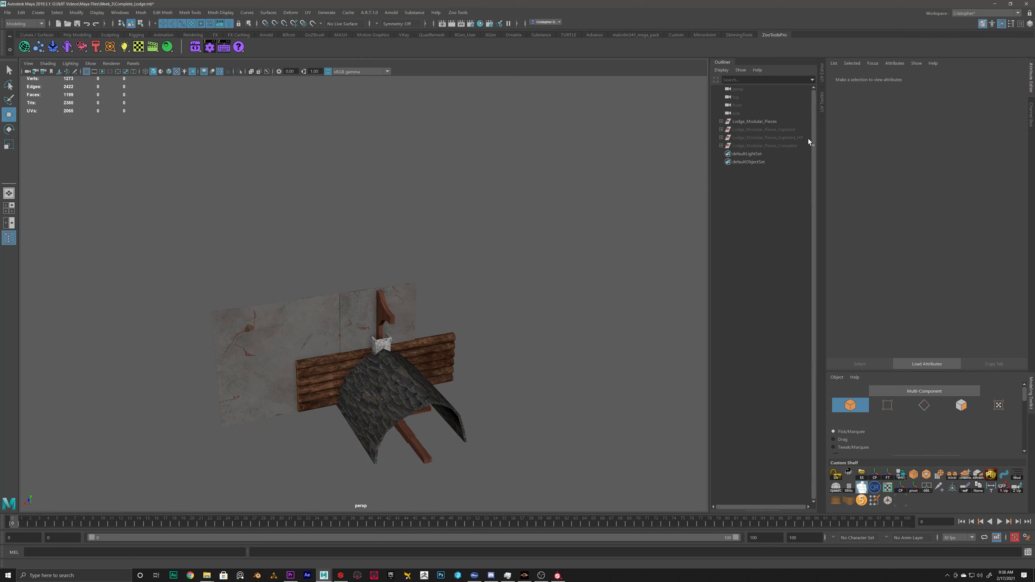
click(751, 122)
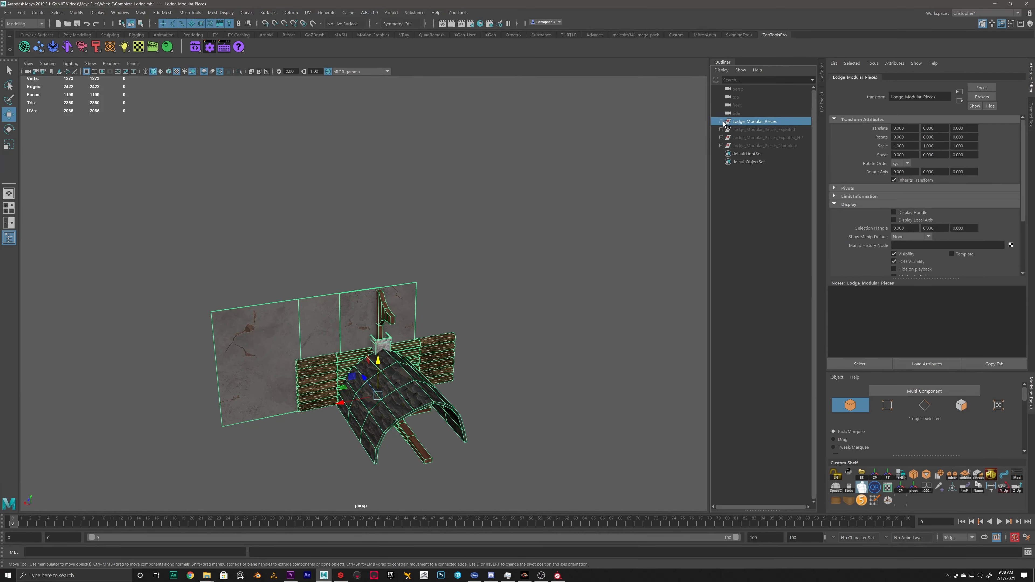
click(766, 129)
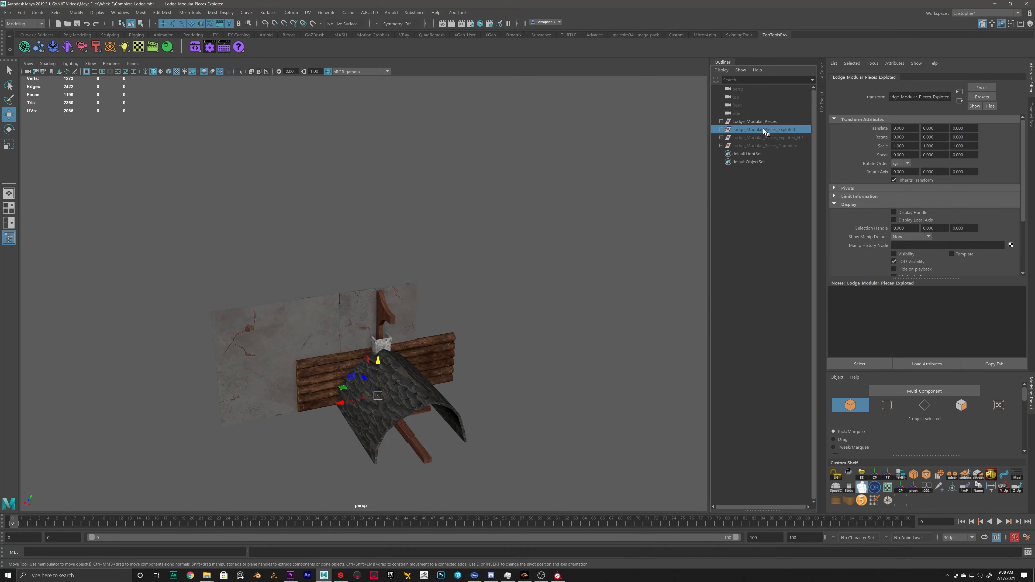
key(h)
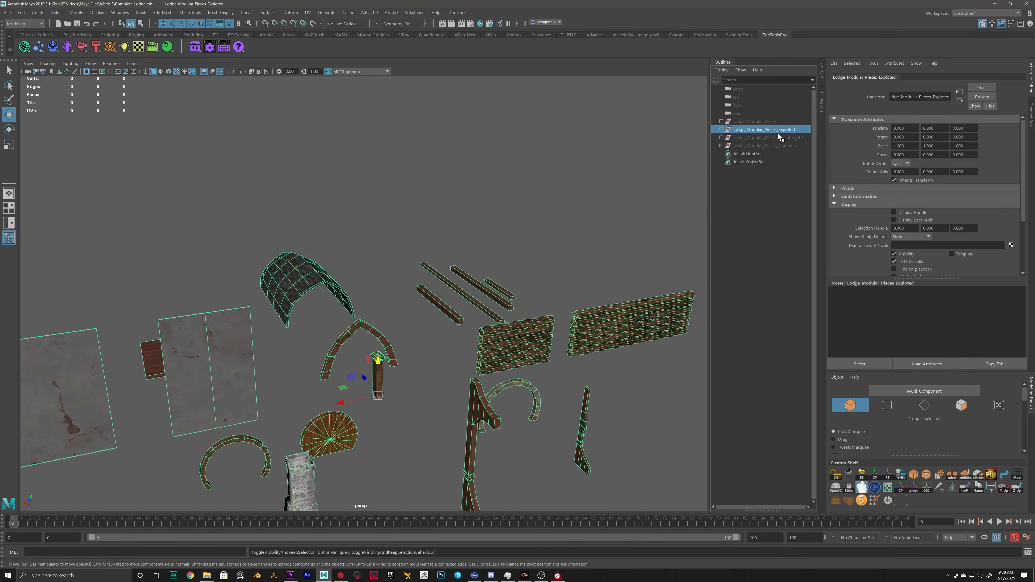
- Show the Lodge_Modular_Pieces group, hide the Lodge_Modular_Pieces_Exploted group and expand Lodge_Modular_Pieces to list its meshes
click(748, 123)
key(h)
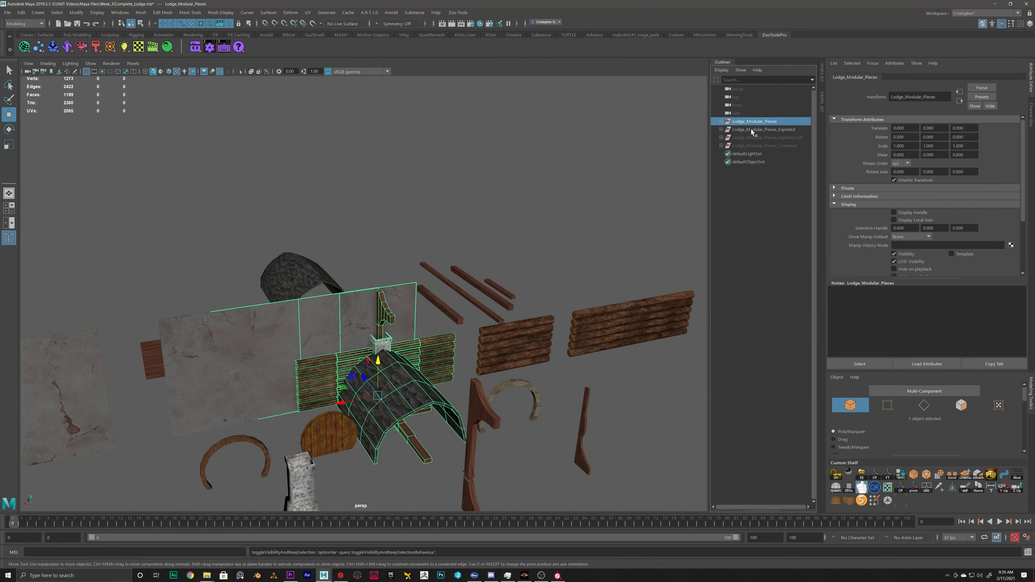
click(752, 130)
key(h)
click(721, 121)
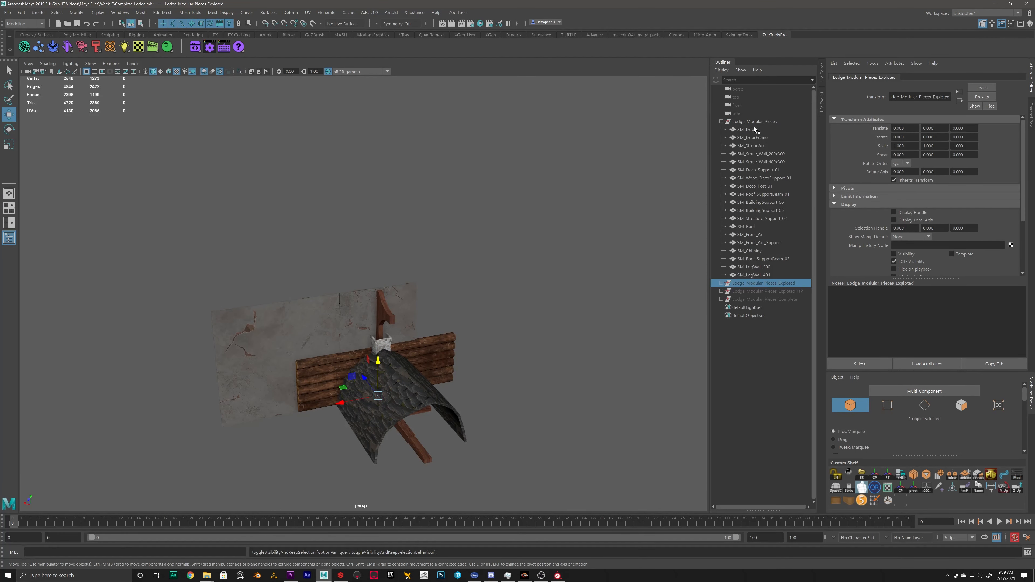
- Open the Hypershade and move its window over the viewport, clear of the Attribute Editor
click(446, 115)
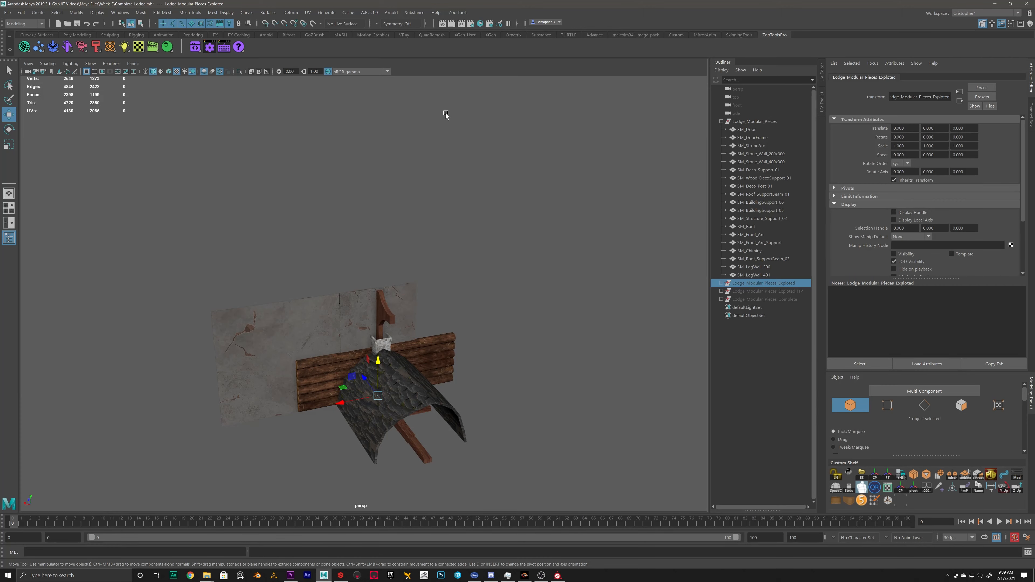
click(480, 24)
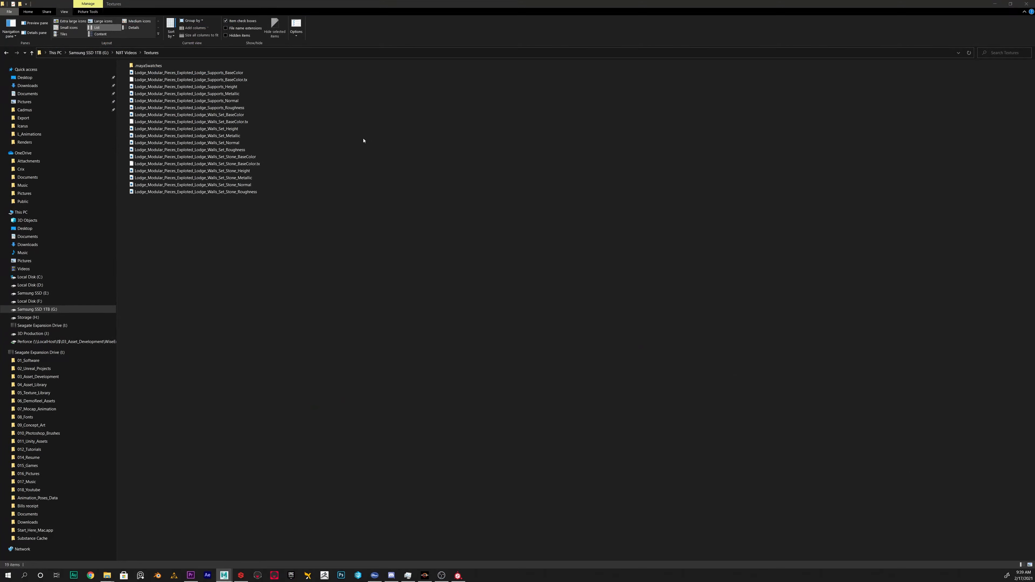
click(211, 52)
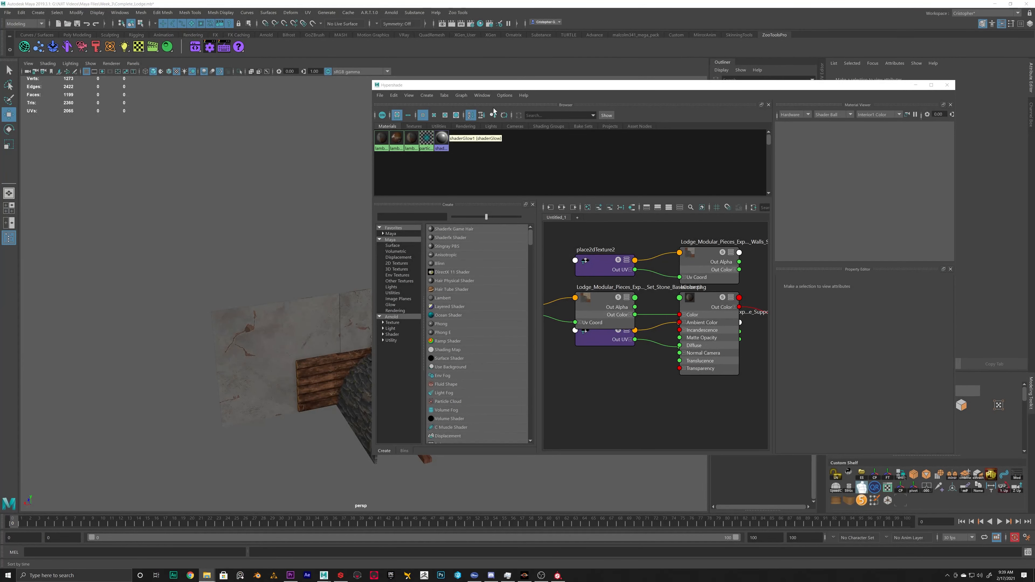
drag(510, 85, 355, 97)
- Compare the lambert1 and lambert2 materials and their properties in the Hypershade
click(226, 151)
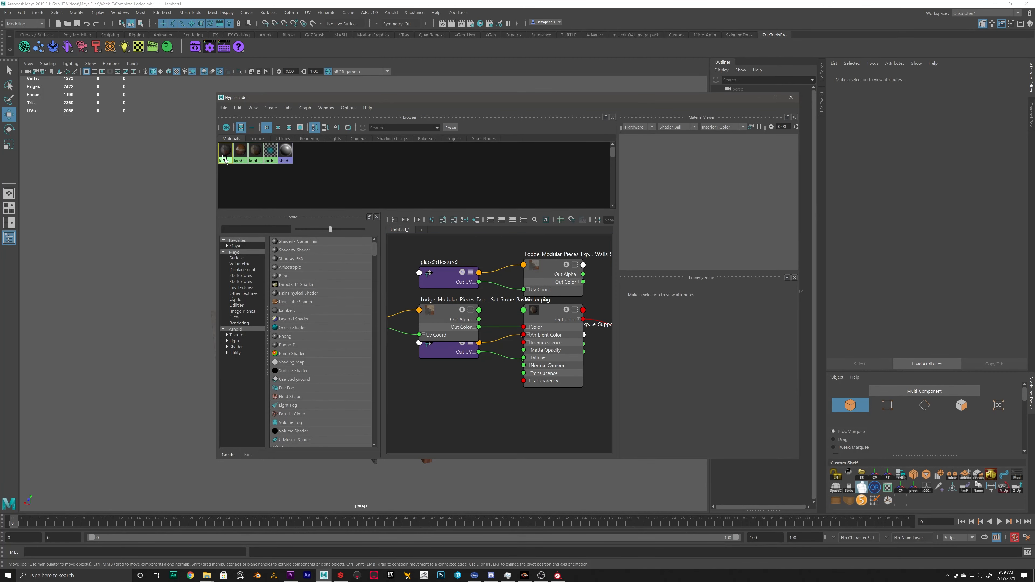
click(241, 152)
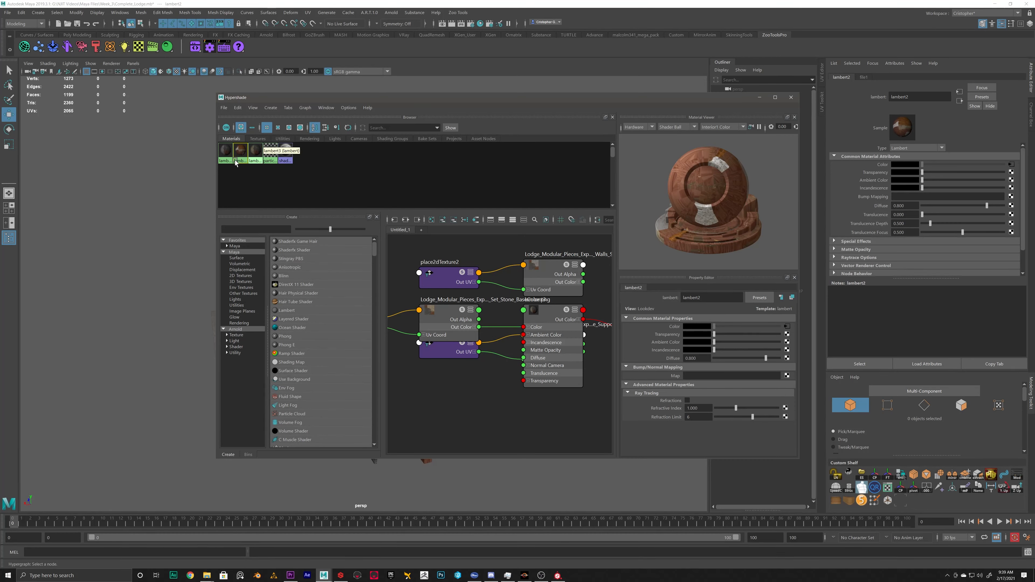
click(224, 153)
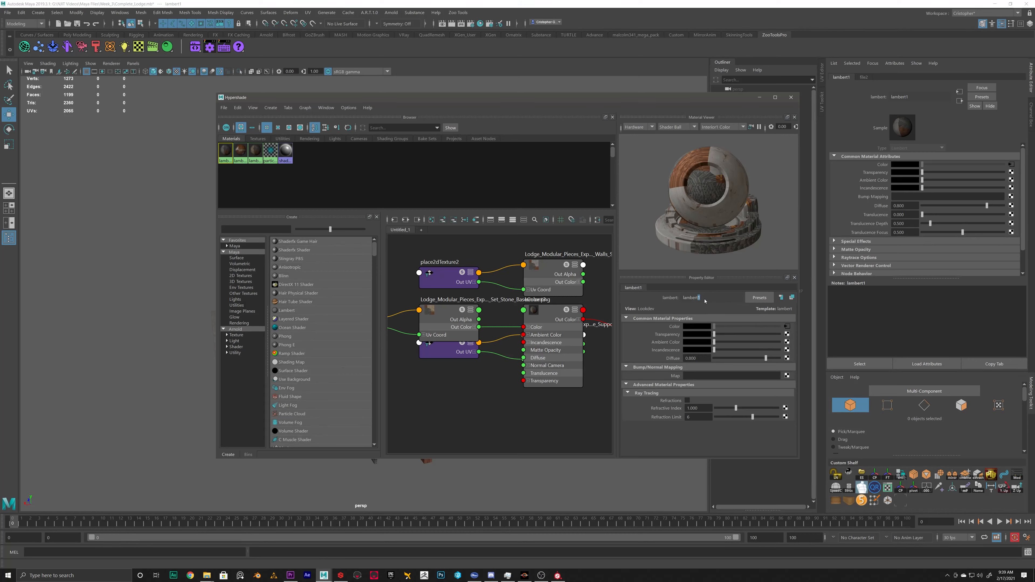
mouse_move(698, 302)
mouse_down()
mouse_move(685, 298)
mouse_move(717, 307)
mouse_move(688, 299)
mouse_up()
click(240, 154)
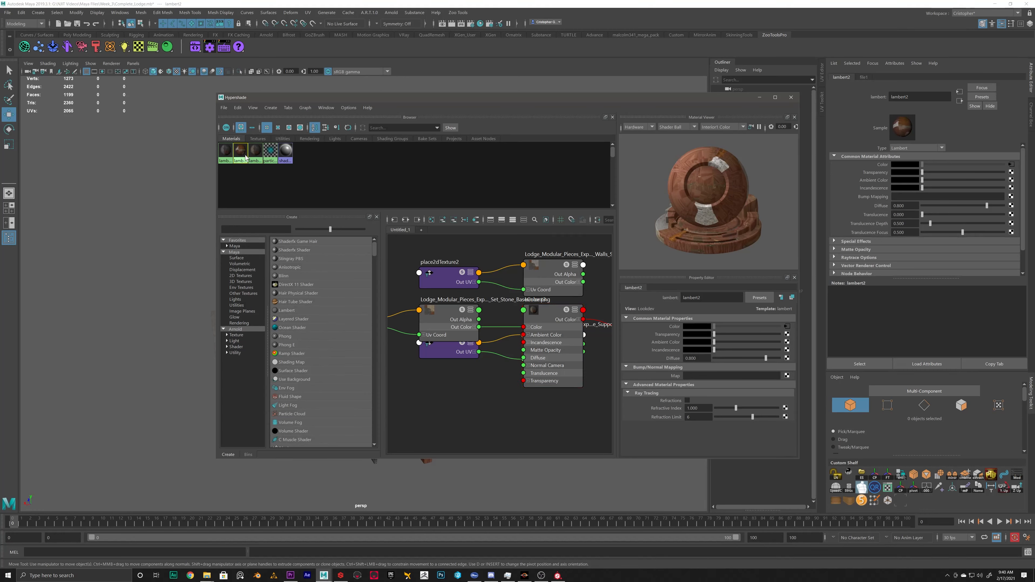
click(224, 159)
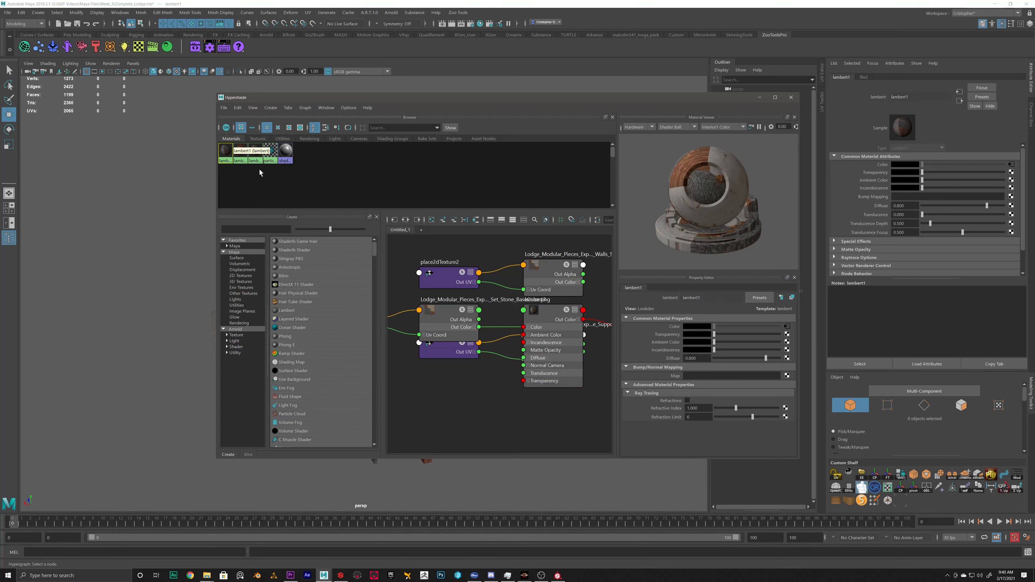
- Inspect lambert1's color texture, preview Lodge_Modular_Pieces_Exploted_Lodge_Supports_BaseColor.png in the image browser and cancel without replacing the image
click(787, 327)
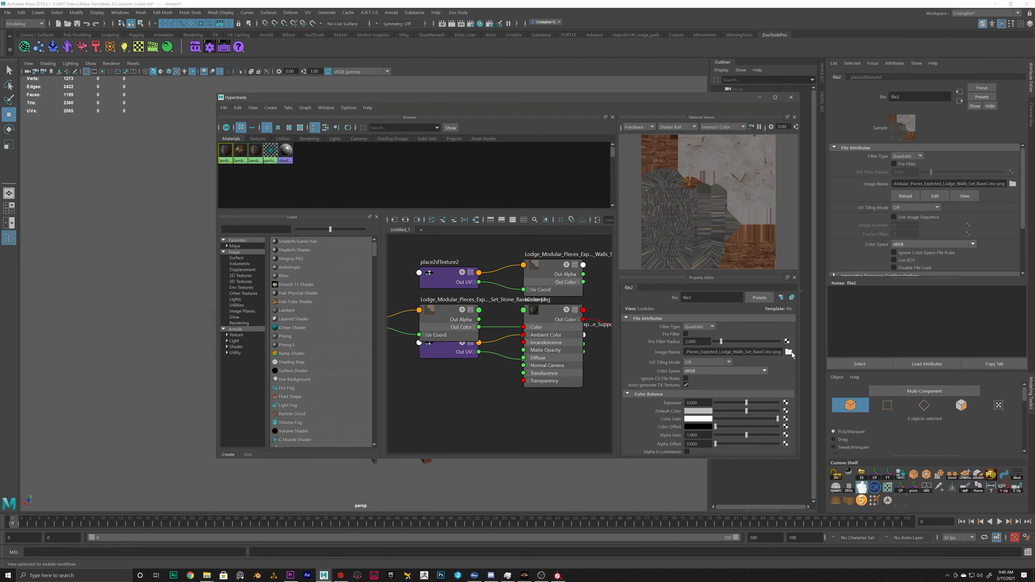
click(789, 352)
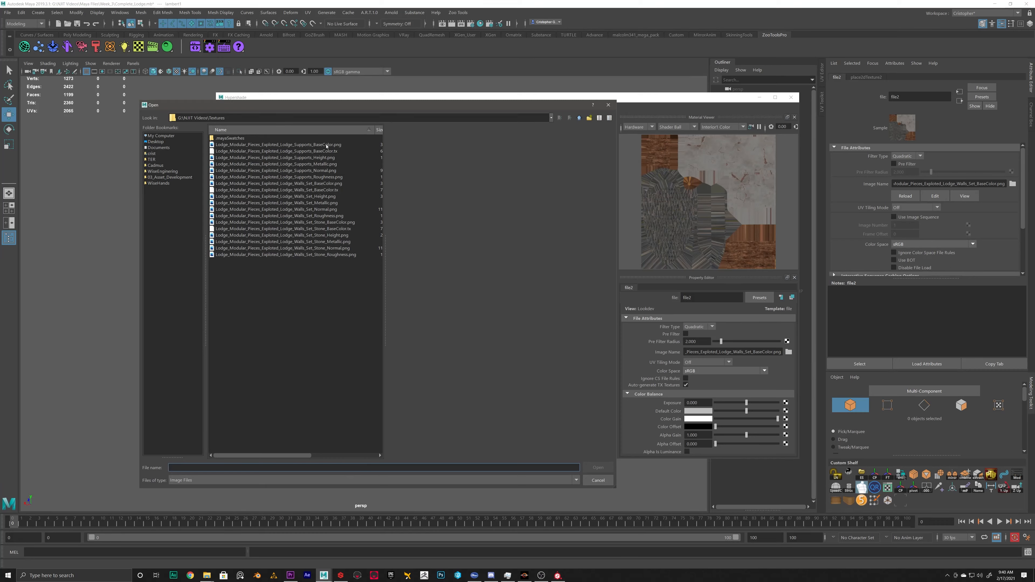
click(273, 145)
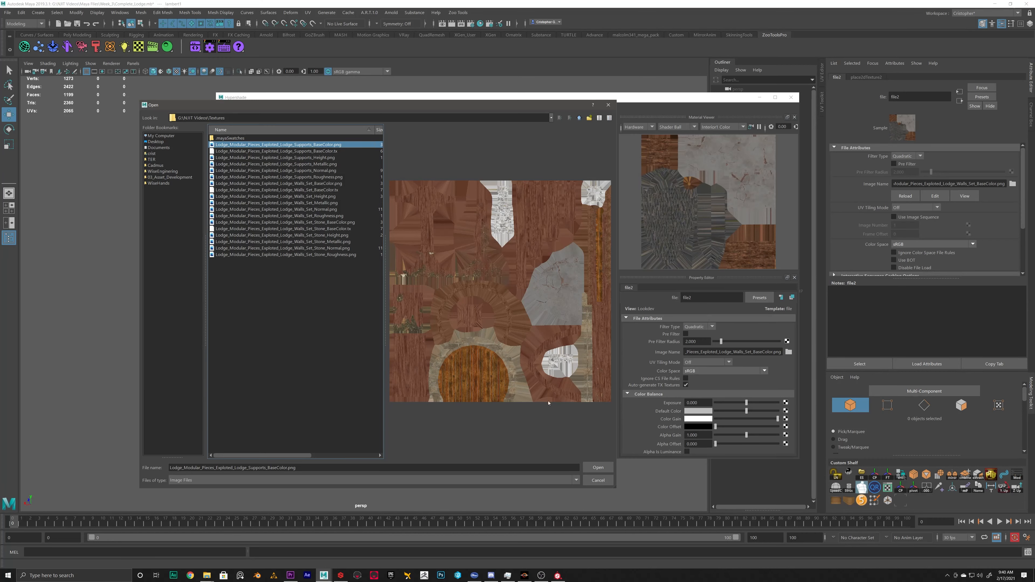
click(597, 480)
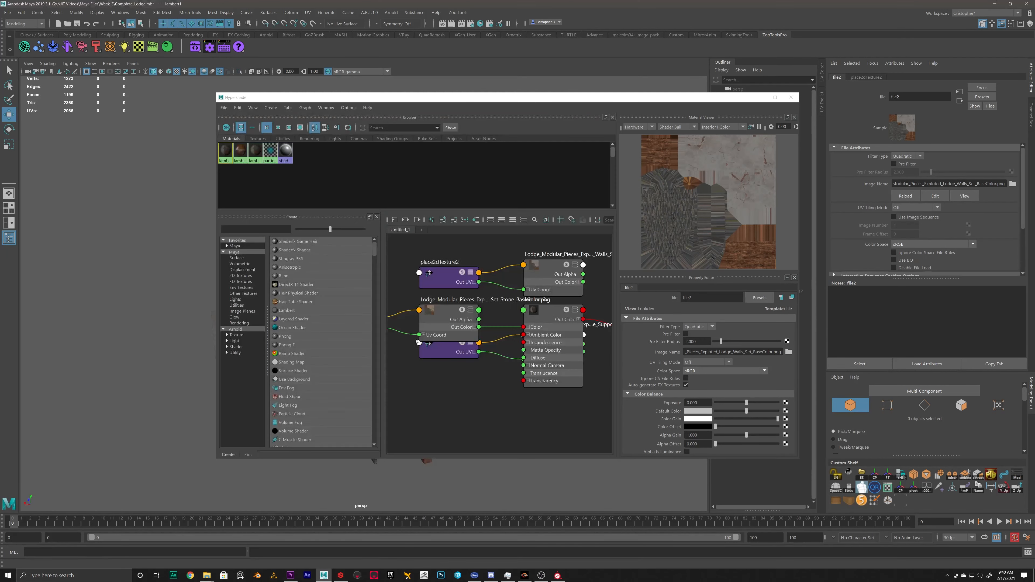
- Inspect lambert2's color texture, preview Lodge_Modular_Pieces_Exploted_Lodge_Walls_Set_BaseColor.png in the image browser and cancel without replacing the image
click(240, 153)
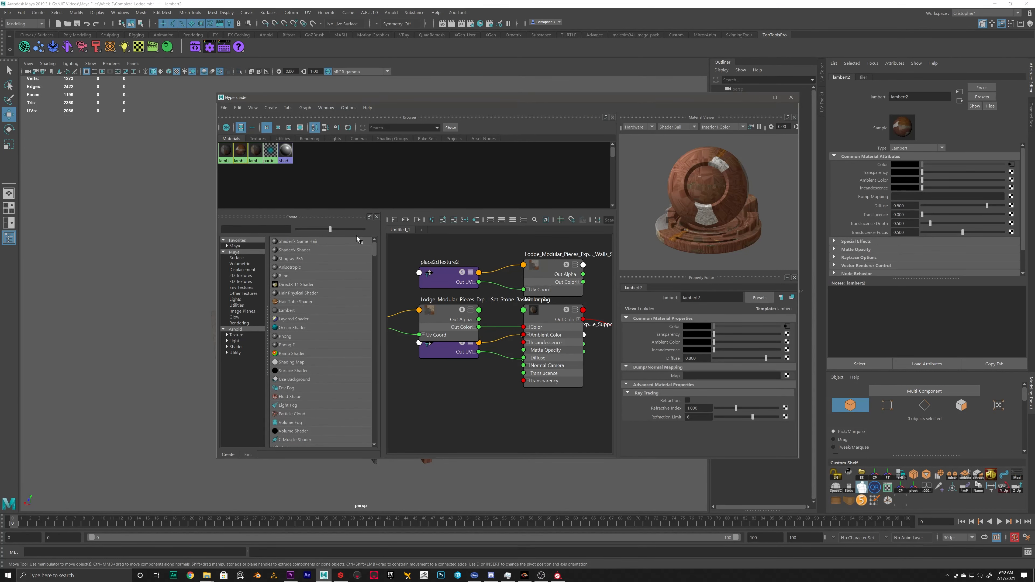
click(787, 326)
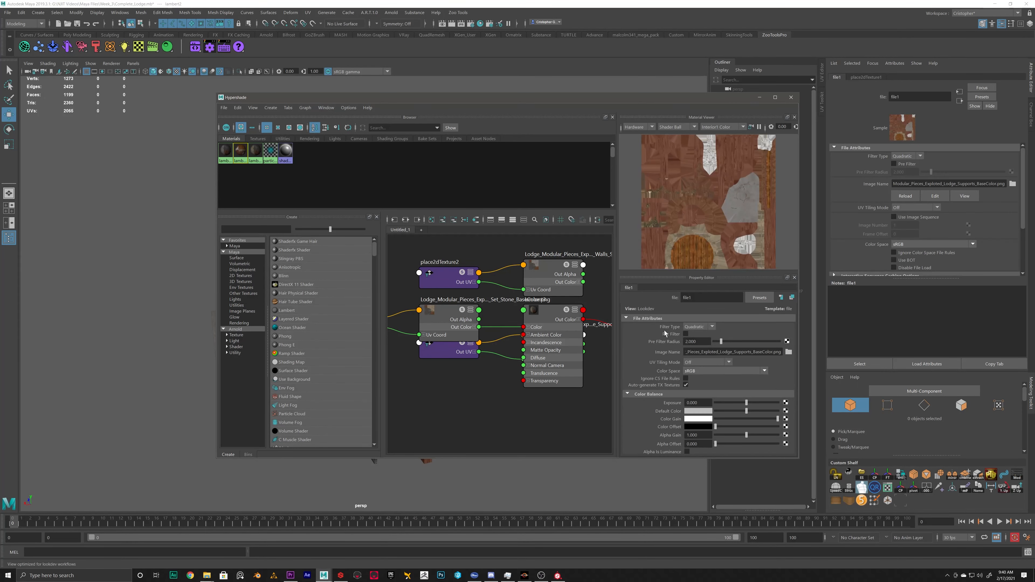
click(789, 352)
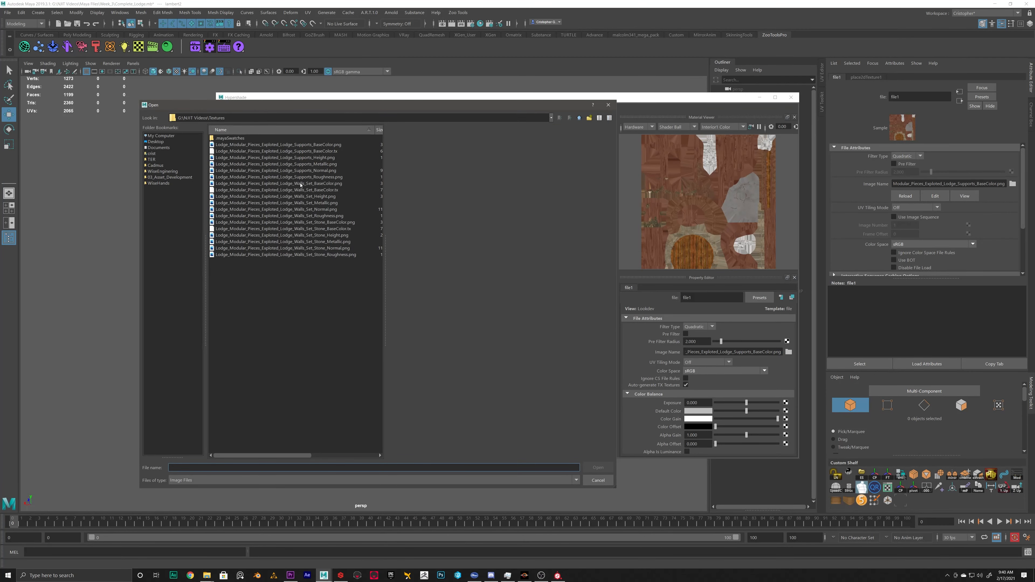
click(319, 184)
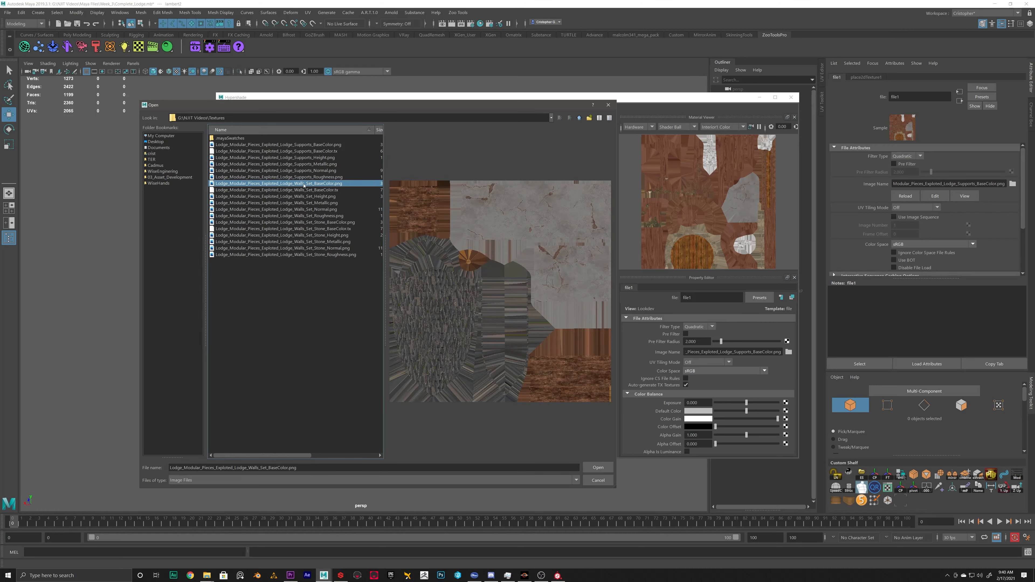
click(599, 481)
- Inspect the image file connected to the color of the lambert3 material
click(256, 152)
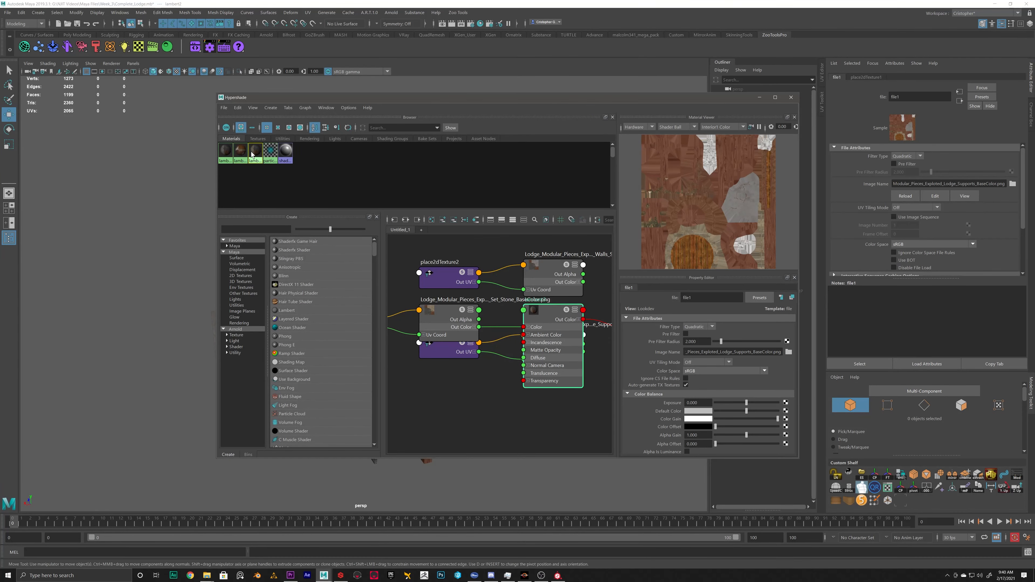
click(788, 327)
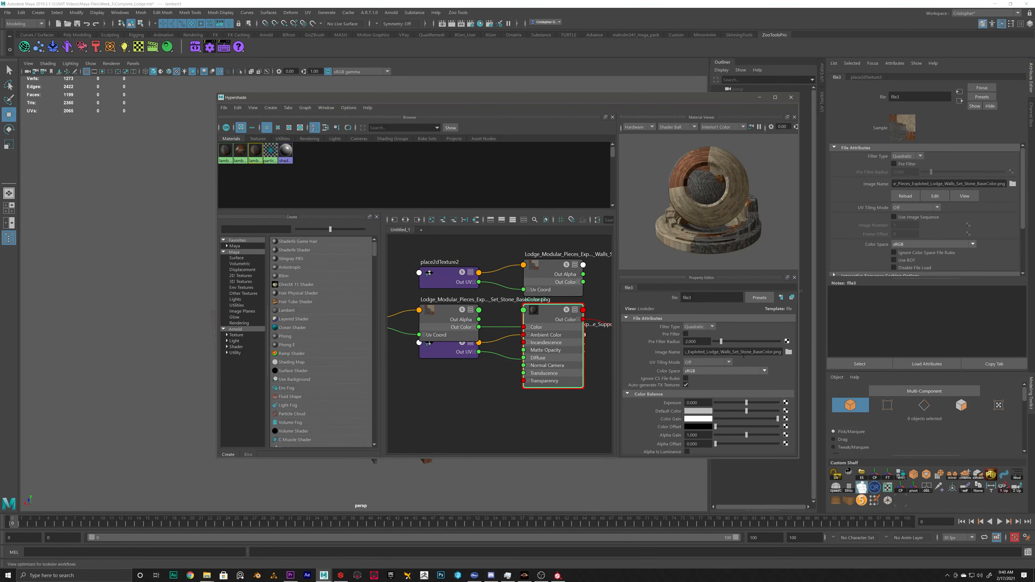
- Preview Lodge_Modular_Pieces_Exploted_Lodge_Walls_Set_Stone_BaseColor.png for lambert3's color texture, cancel without replacing it, and close the Hypershade
click(788, 351)
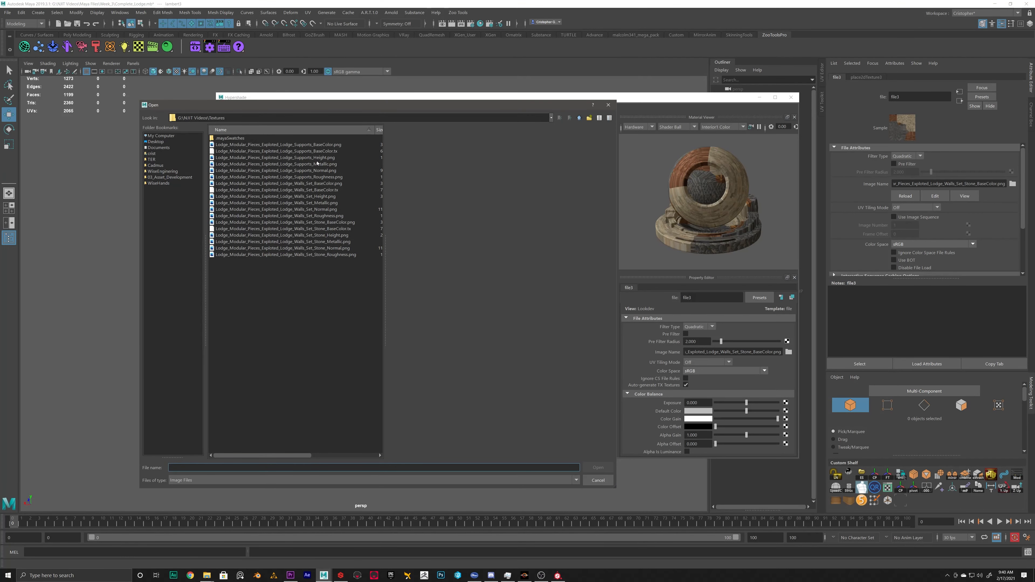
click(322, 222)
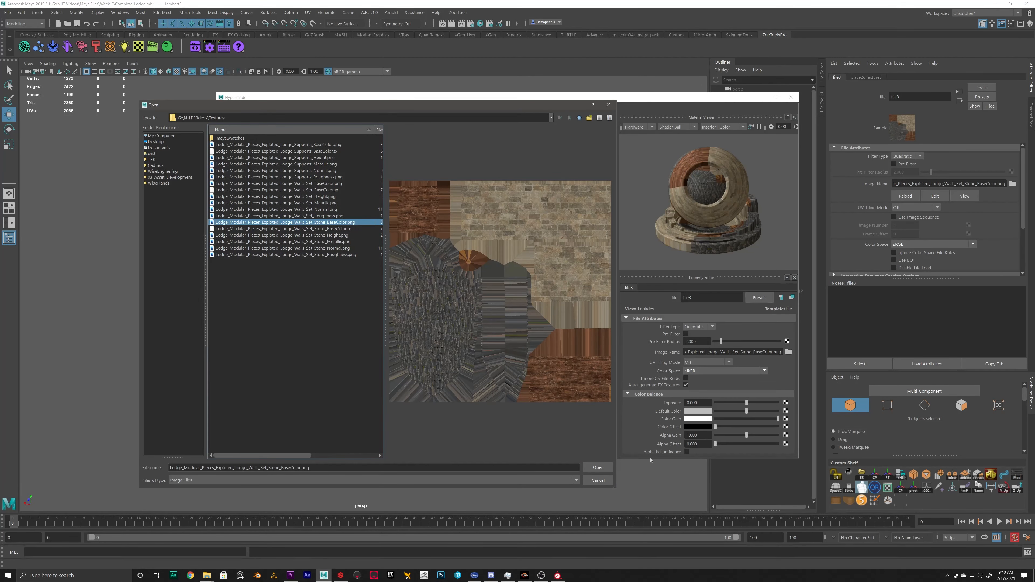
click(598, 480)
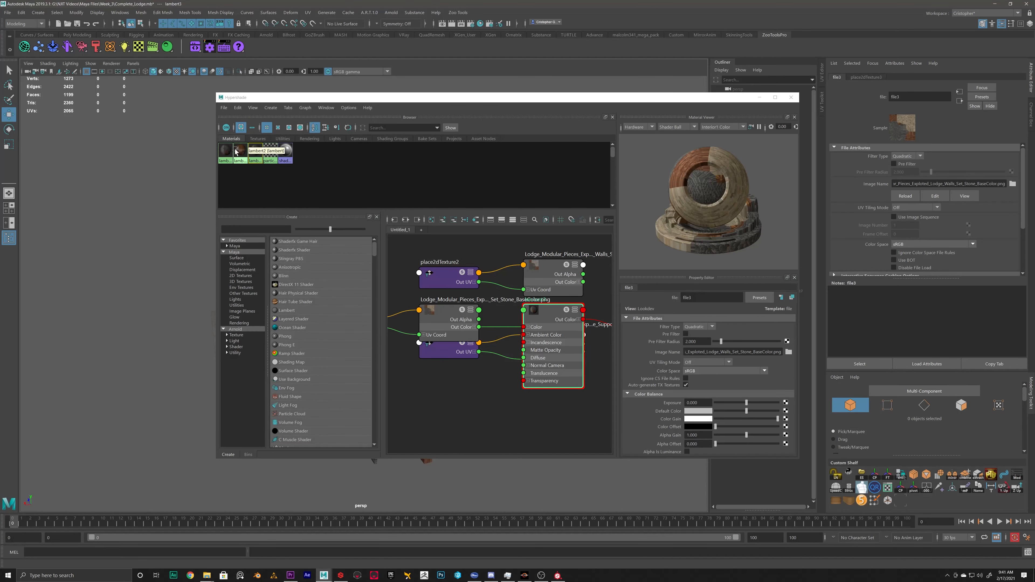
click(794, 98)
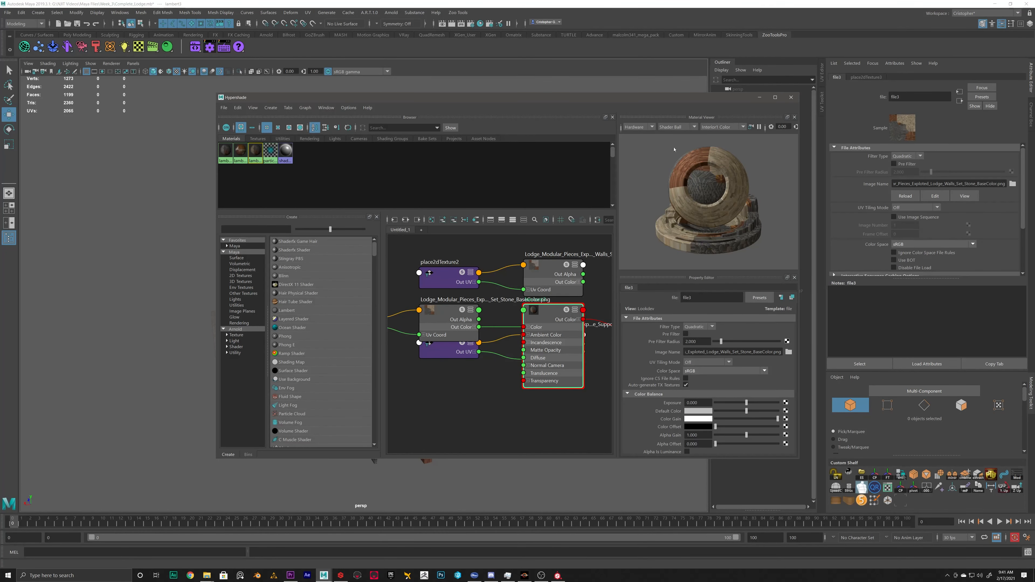
double_click(791, 98)
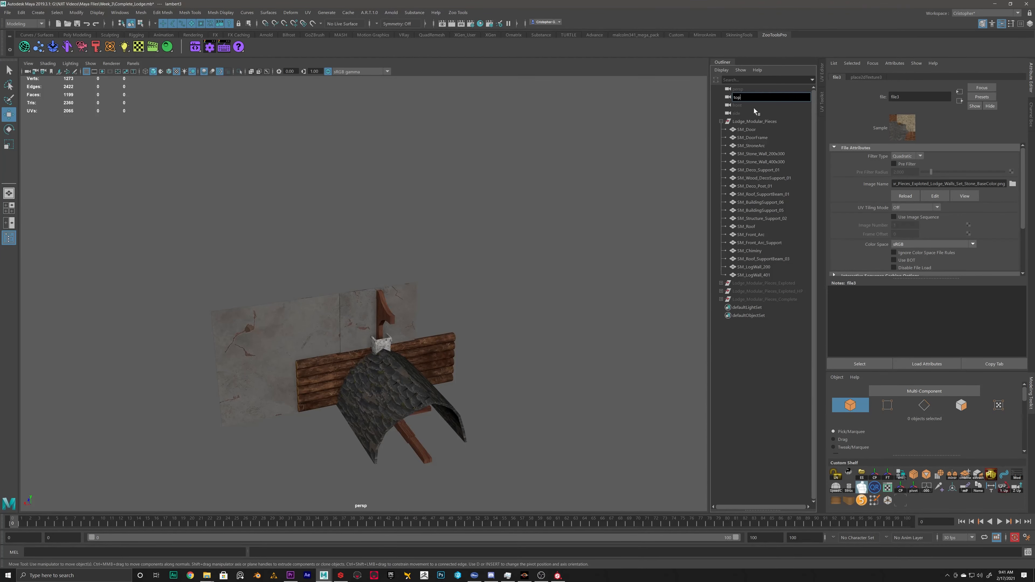
- Assign the lambert1 material to the SM_Roof piece from the Hypershade
click(426, 265)
alt+drag(426, 265, 412, 284)
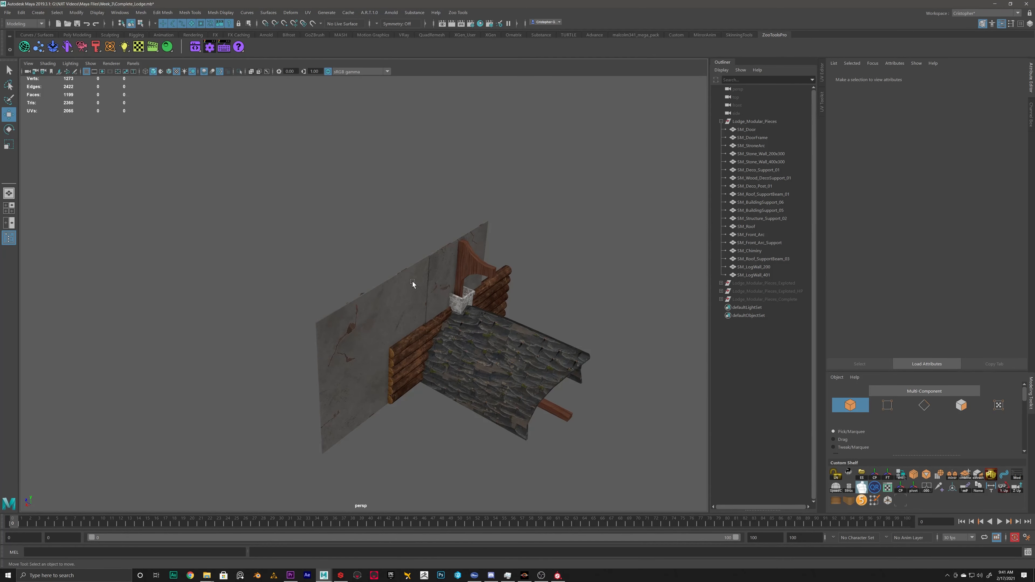
click(412, 283)
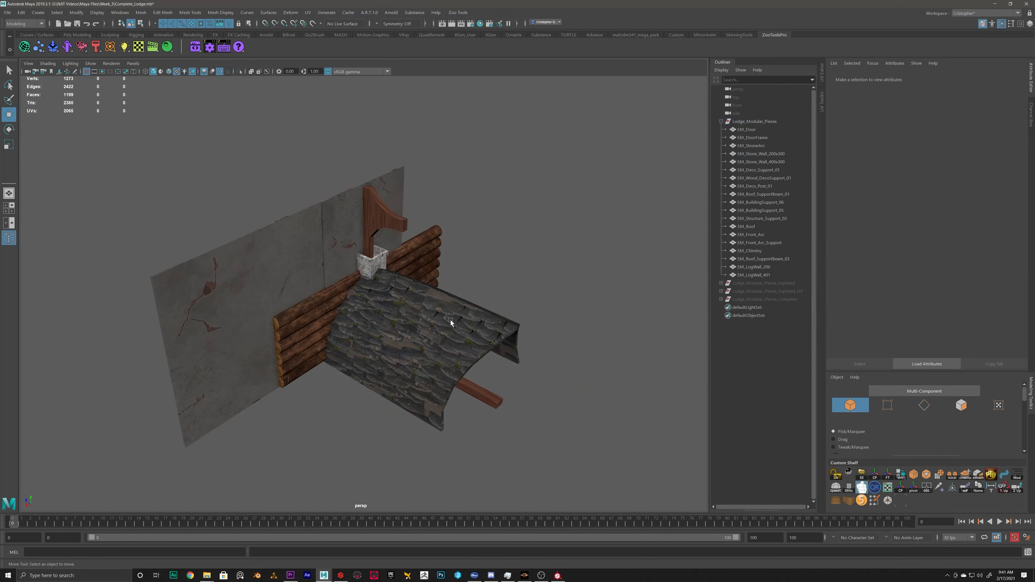
click(451, 320)
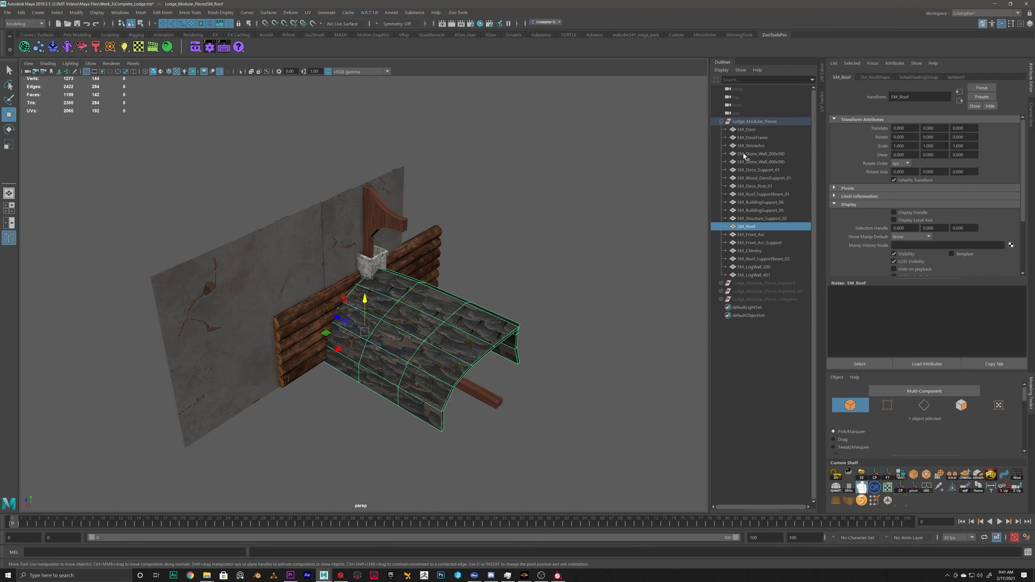
click(480, 23)
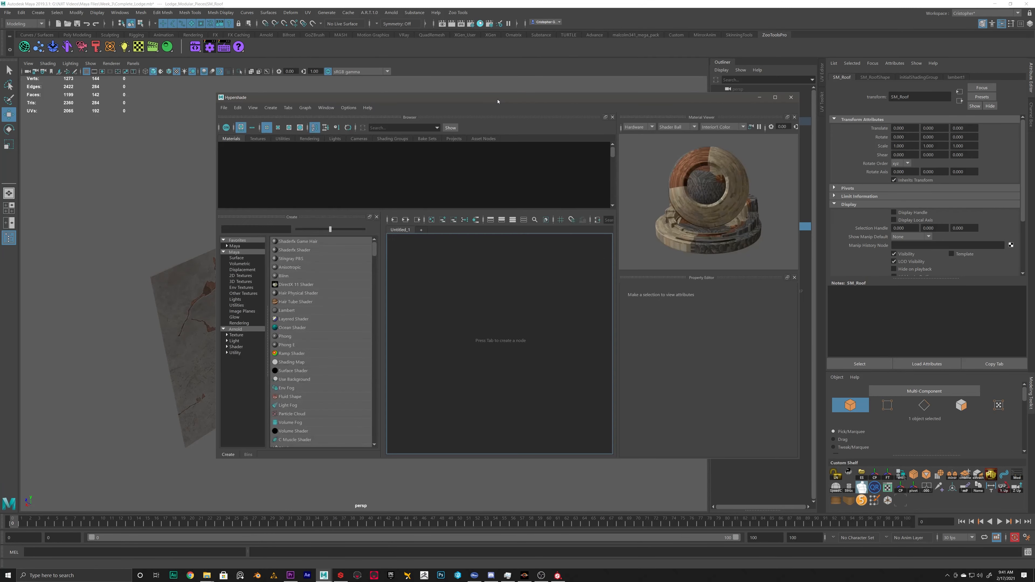
drag(497, 98, 877, 110)
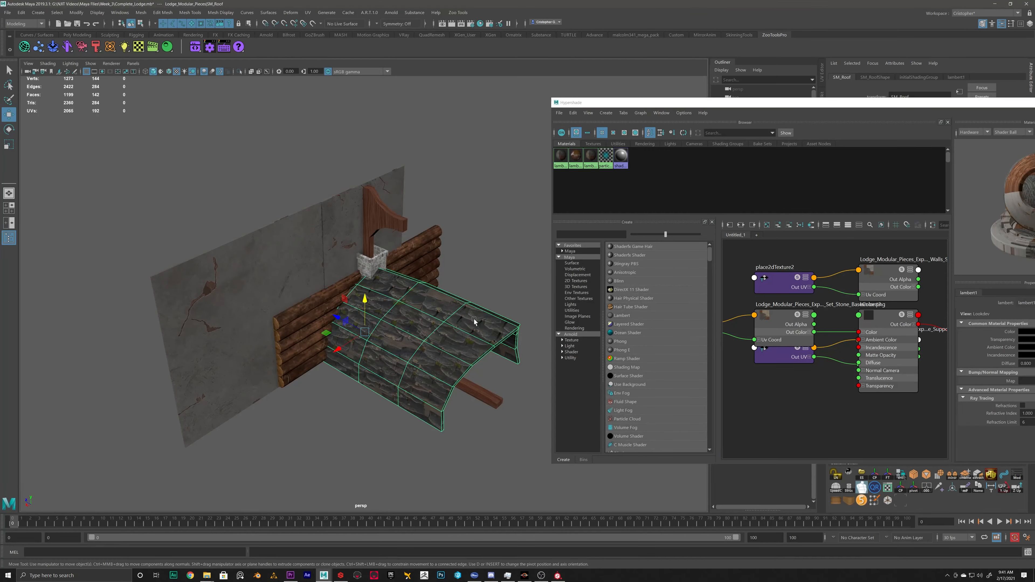
right_click(559, 158)
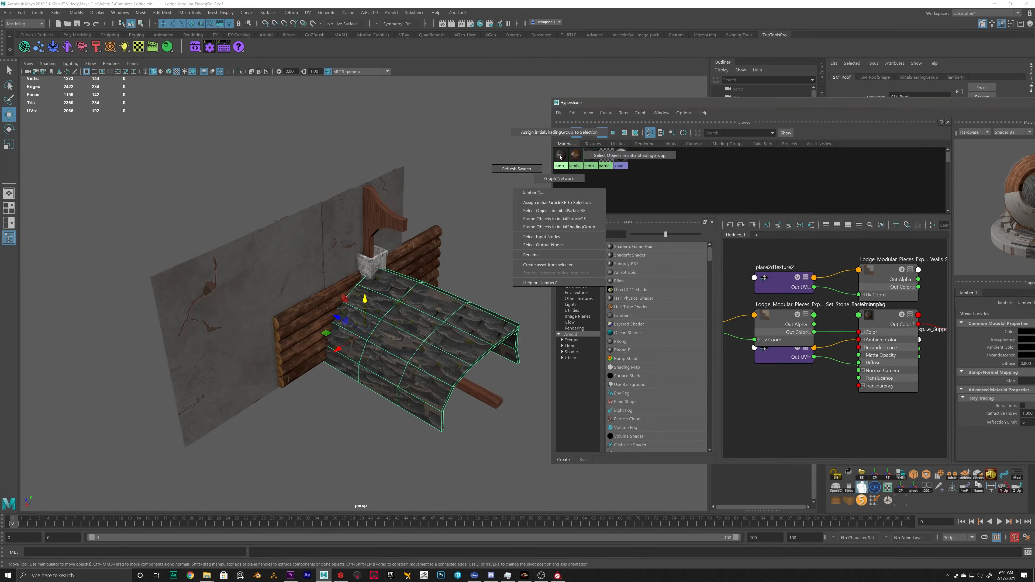
mouse_move(561, 148)
right_down()
mouse_move(544, 137)
mouse_move(589, 132)
mouse_move(576, 132)
right_up()
click(496, 269)
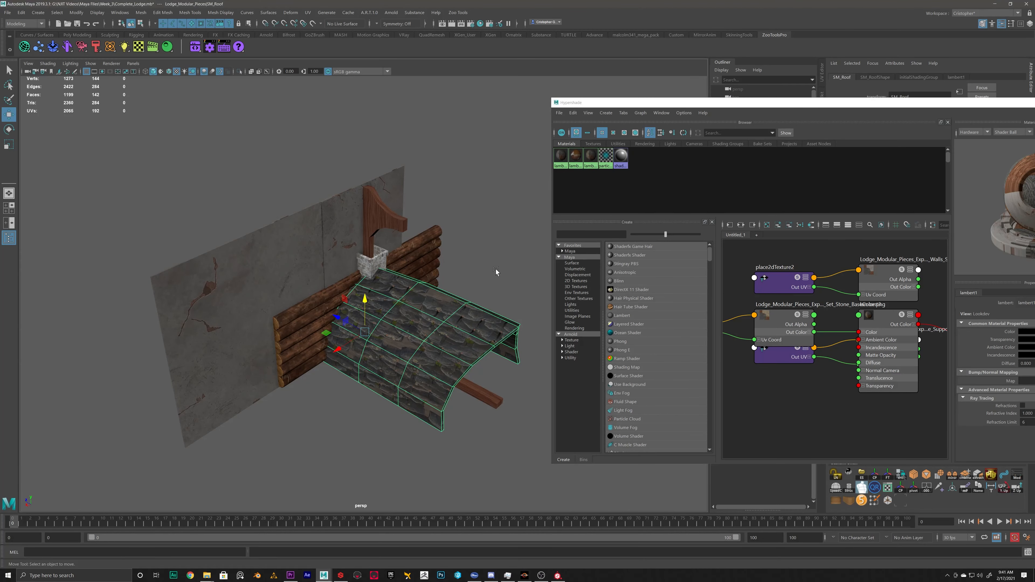
- Minimize the Hypershade and hide all pieces inside Lodge_Modular_Pieces, from SM_Door to SM_LogWall_401
click(435, 240)
alt+drag(505, 223, 437, 233)
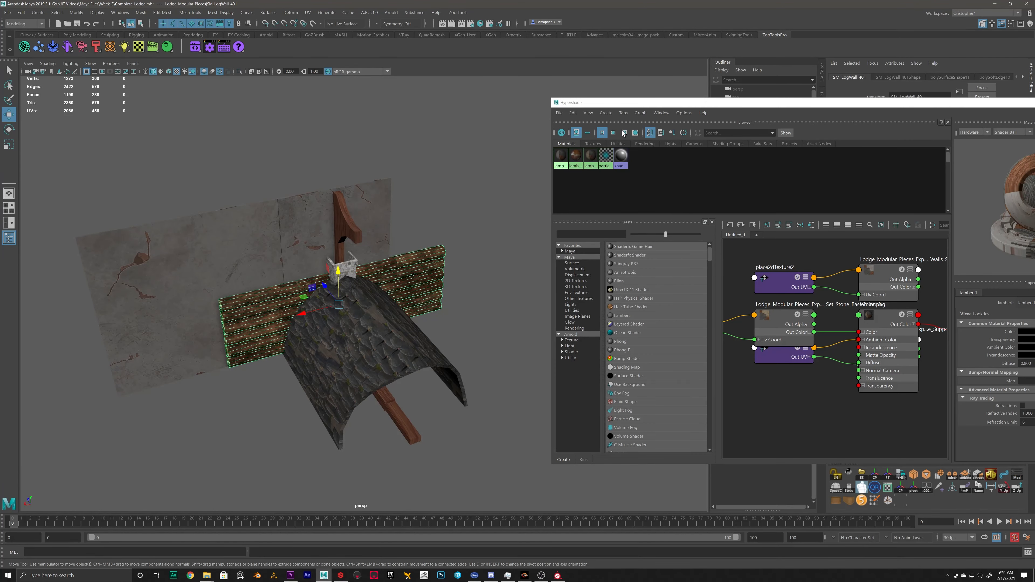
drag(1007, 101, 589, 124)
click(679, 125)
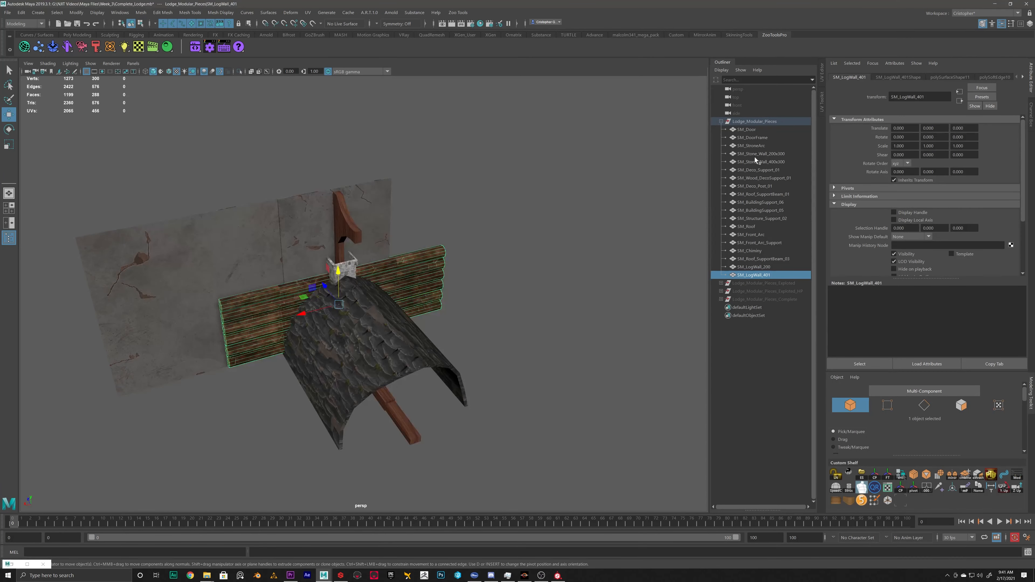
click(750, 267)
click(754, 258)
click(753, 234)
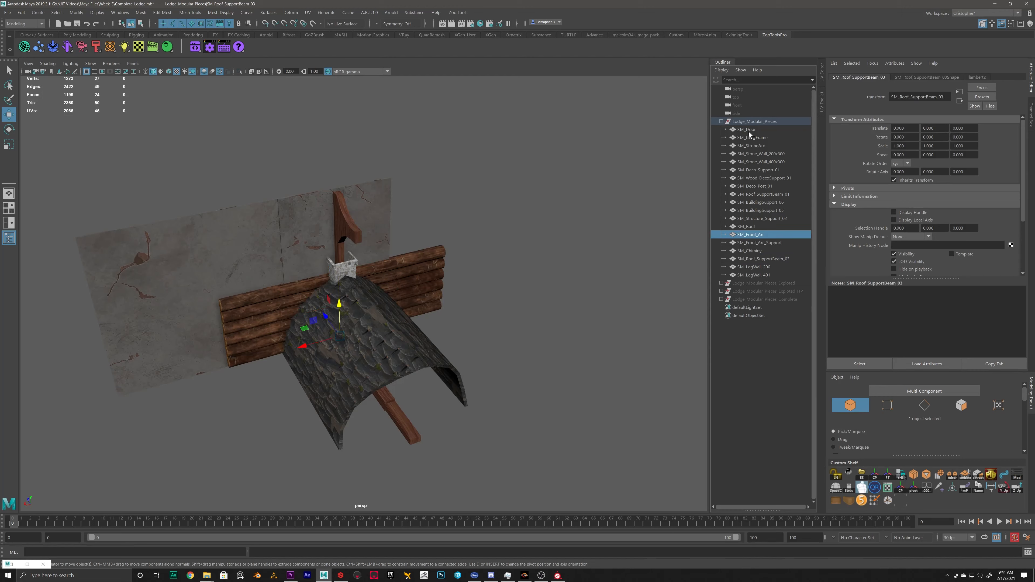
click(747, 129)
shift+click(756, 276)
key(h)
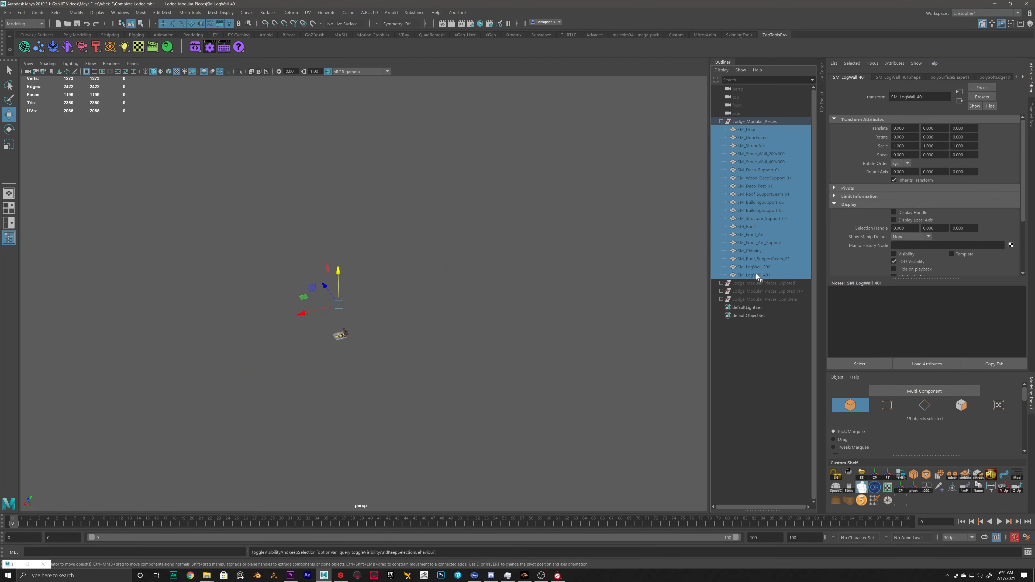
- Show only SM_Door, SM_DoorFrame and SM_StoneArc again and select all three in the viewport
click(723, 139)
click(750, 130)
shift+click(756, 145)
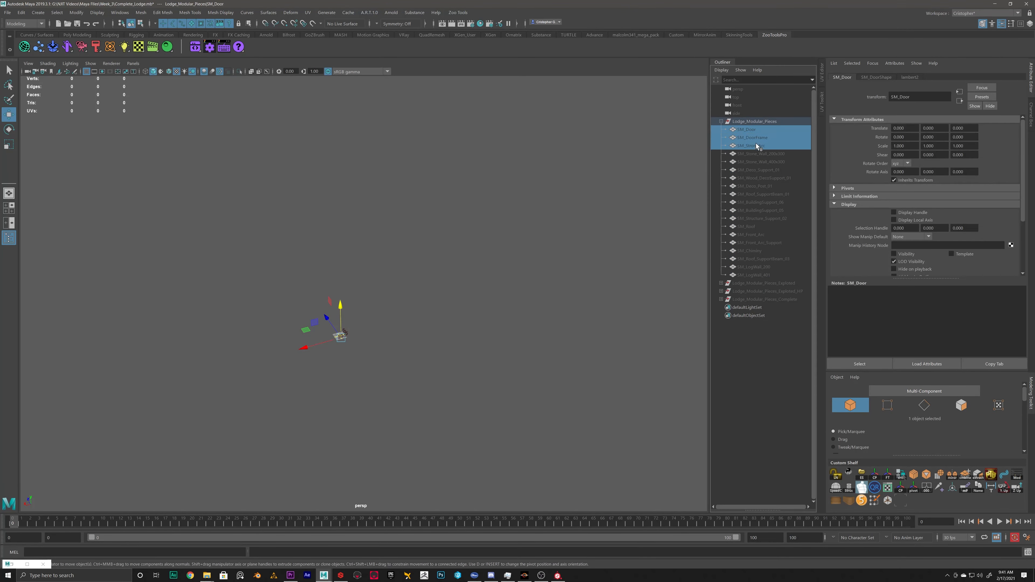
key(h)
click(431, 263)
drag(424, 261, 286, 343)
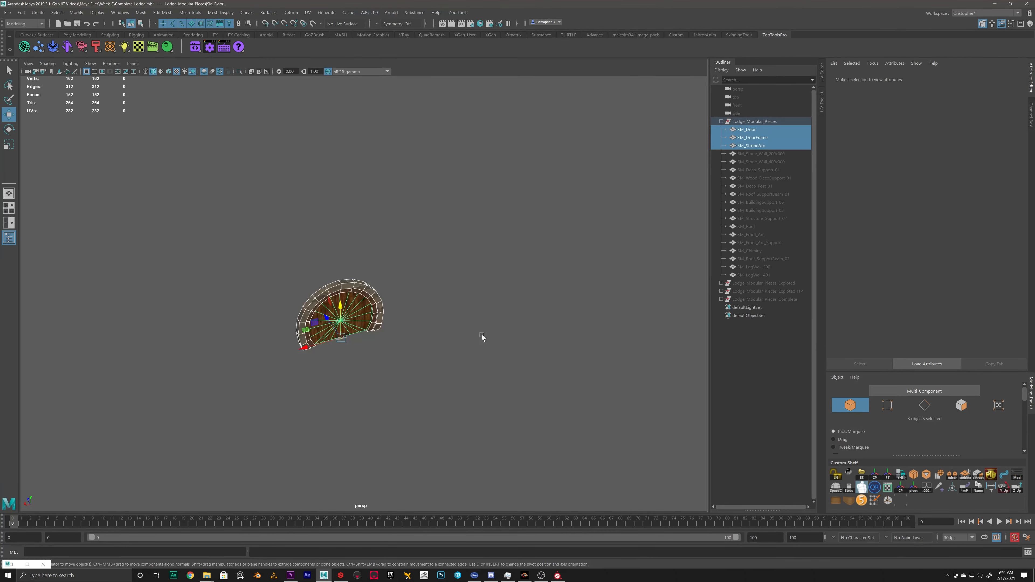
- Assign the lambert2 material to the selected door, door frame and stone arc, and close the Hypershade
click(480, 23)
right_drag(146, 182, 162, 157)
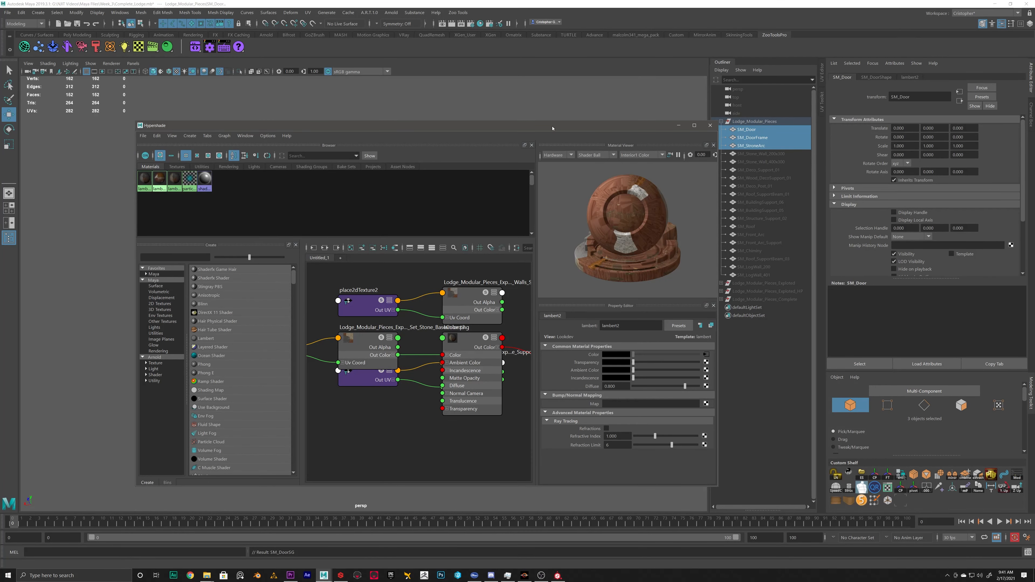
drag(244, 125, 508, 147)
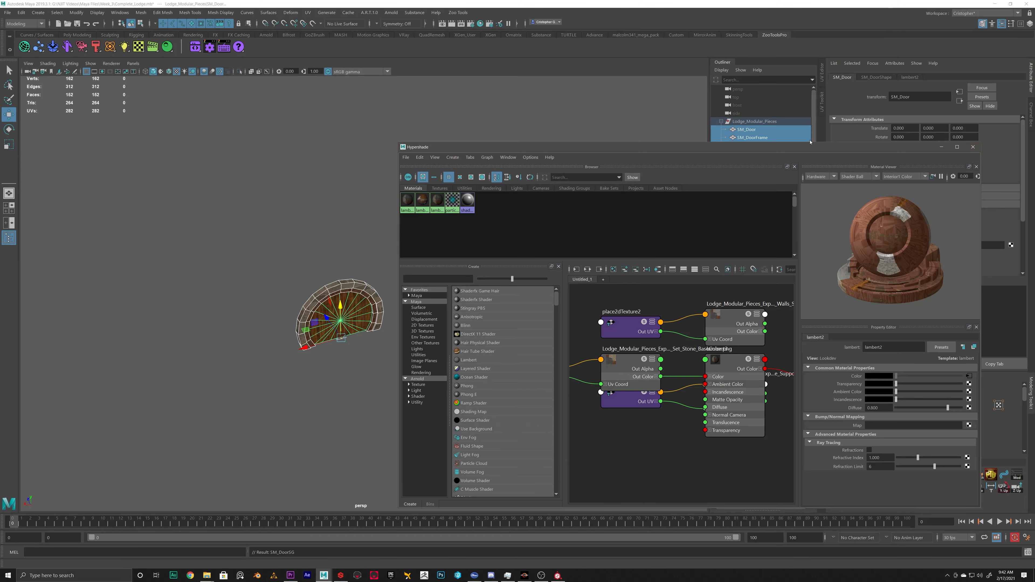
click(973, 147)
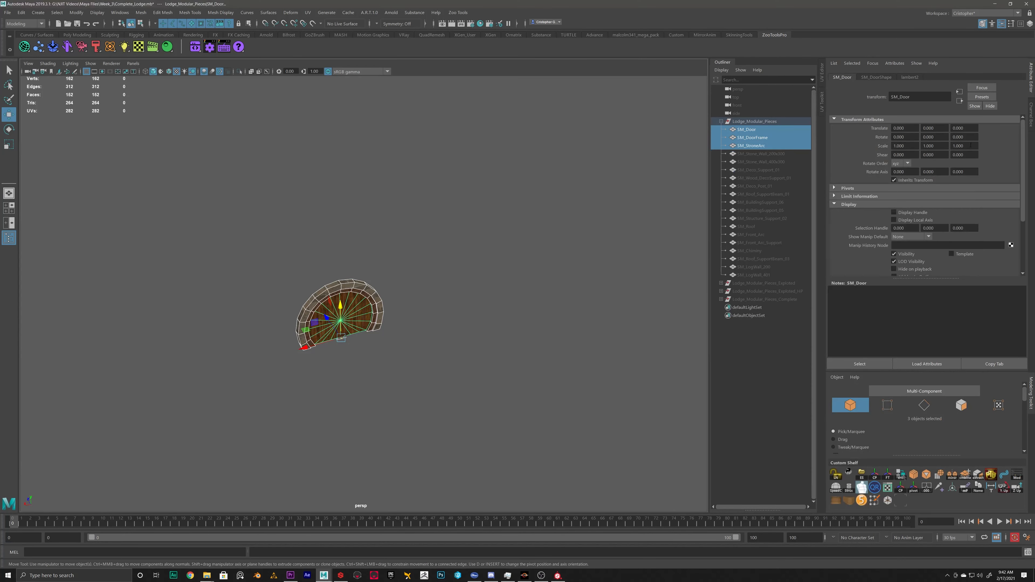
- Hide the Lodge_Modular_Pieces group and show the Lodge_Modular_Pieces_Complete group instead
click(727, 122)
click(721, 121)
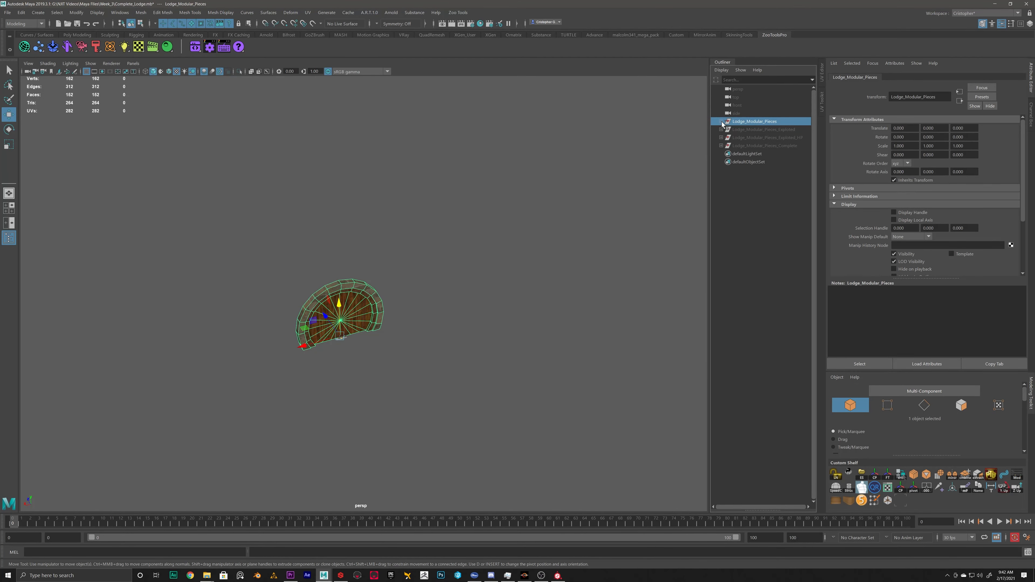
key(h)
click(760, 147)
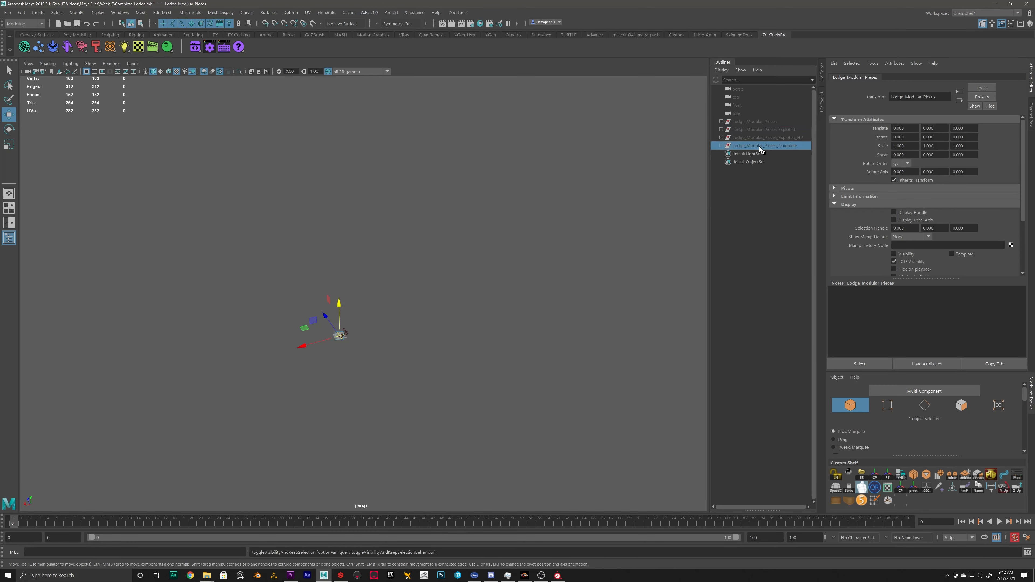
key(h)
scroll(387, 210, down, 3)
click(459, 217)
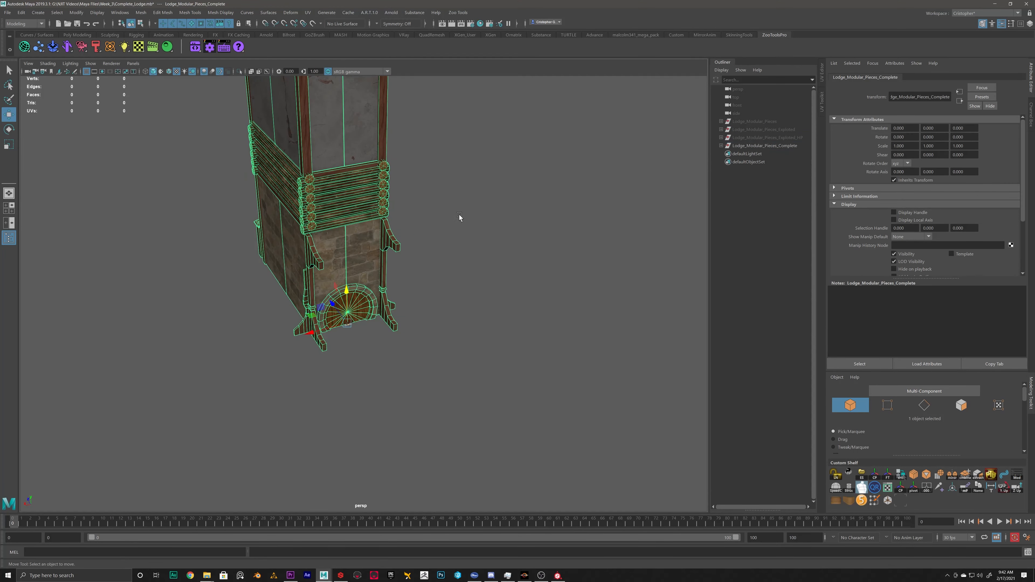
- Compare the upper plaster wall and the lower stone wall on the assembled lodge by selecting them alternately
alt+drag(334, 362, 415, 358)
alt+drag(413, 230, 460, 282)
scroll(460, 282, up, 3)
alt+drag(318, 277, 383, 233)
click(381, 337)
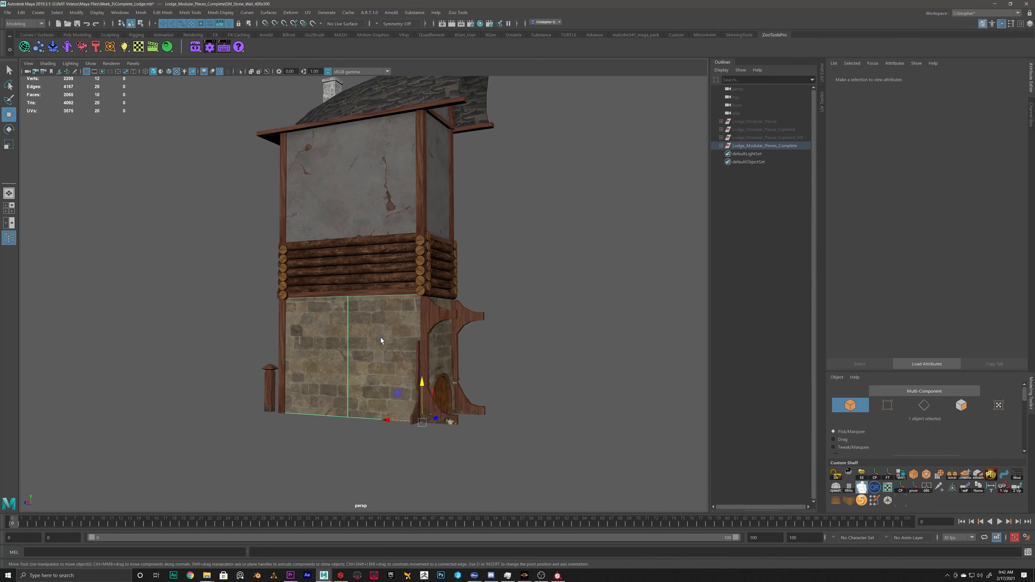
click(371, 214)
click(377, 362)
click(369, 220)
click(365, 363)
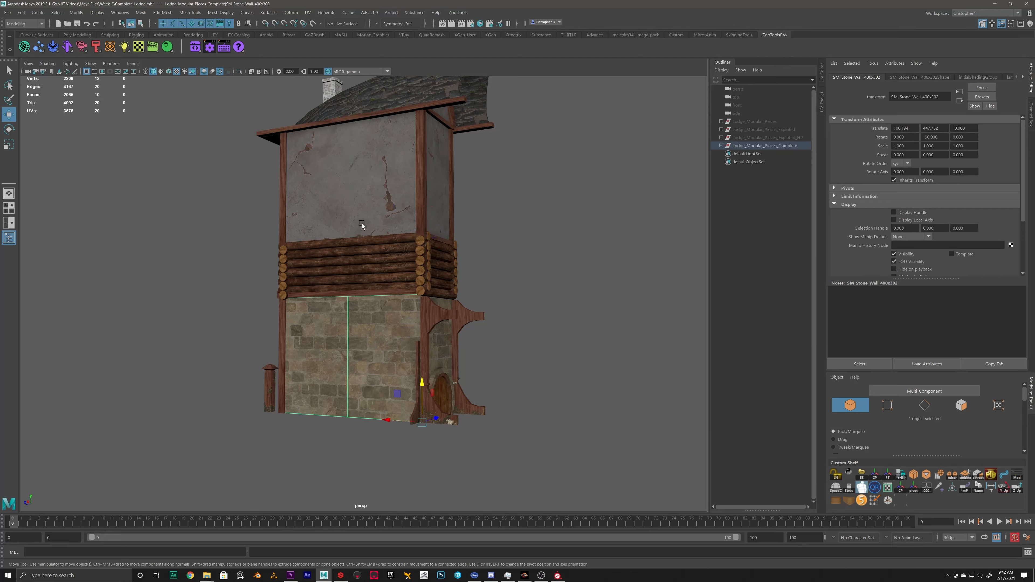
click(361, 223)
click(363, 384)
click(372, 222)
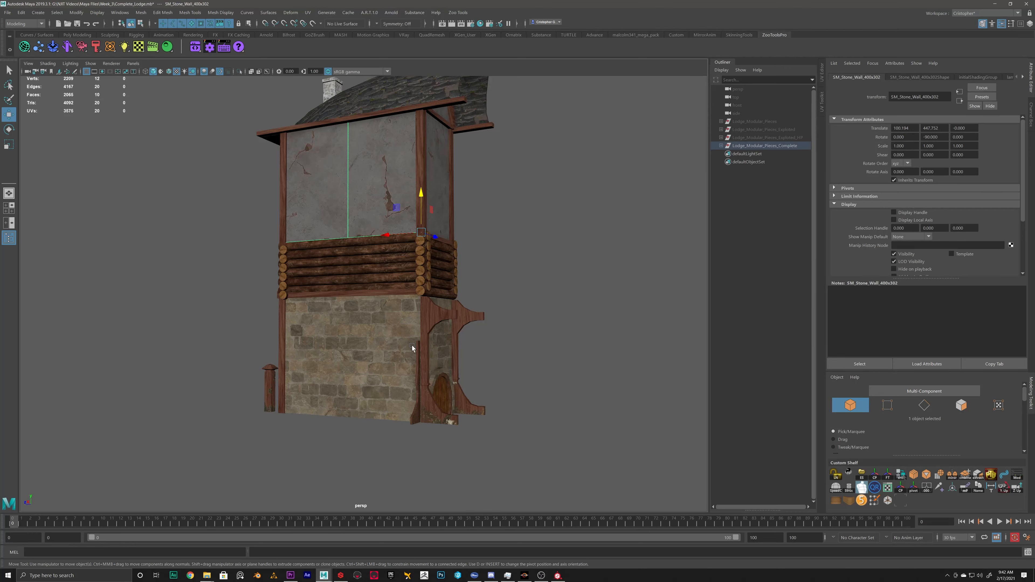
click(571, 273)
click(358, 361)
click(550, 223)
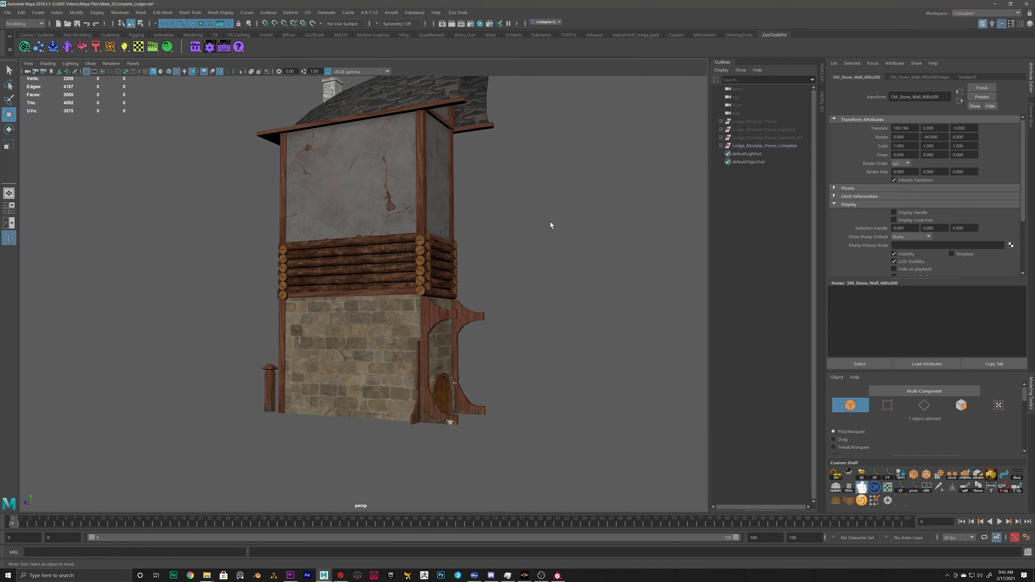
click(385, 358)
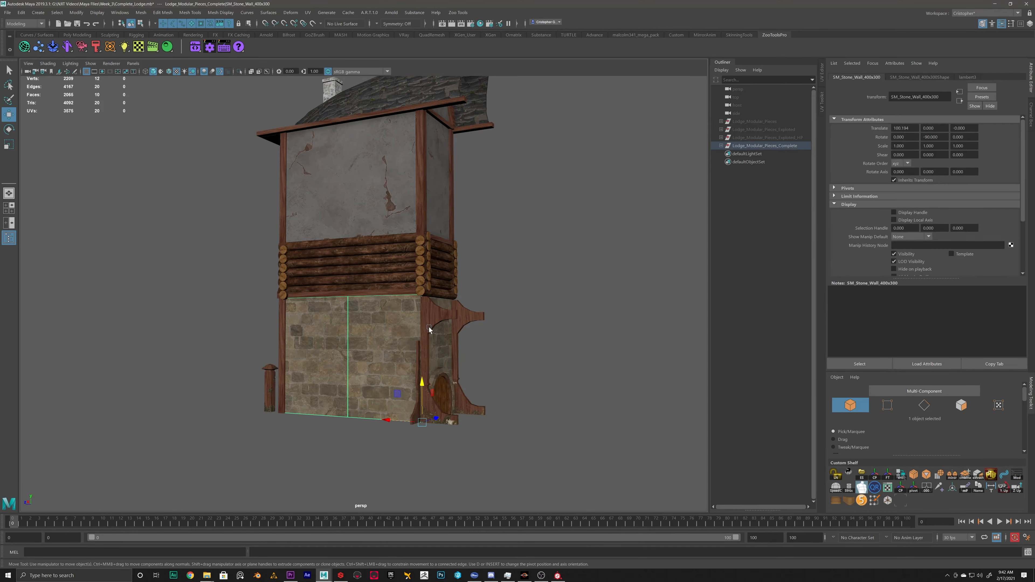
click(559, 281)
click(377, 326)
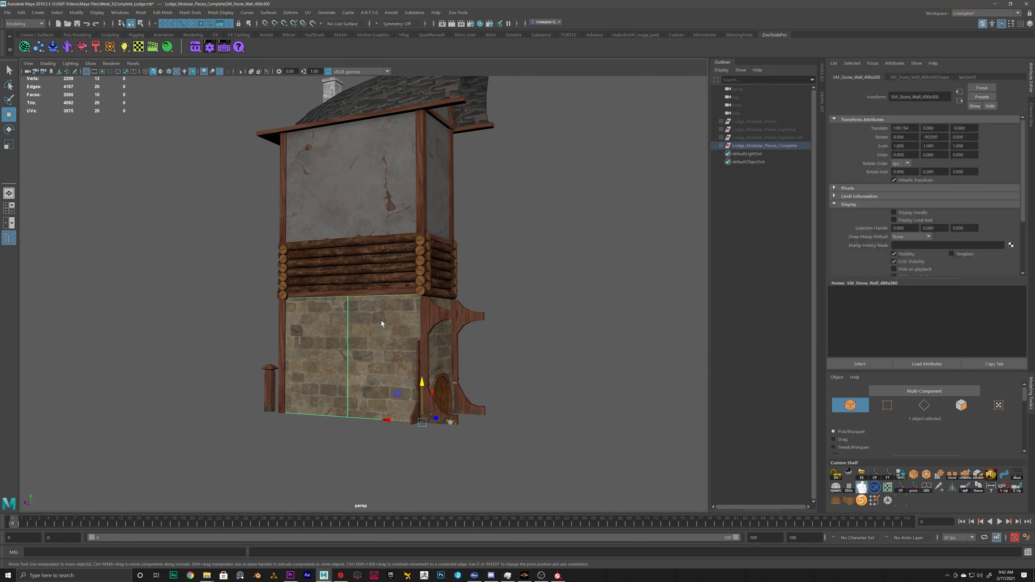
click(390, 215)
click(383, 350)
click(389, 187)
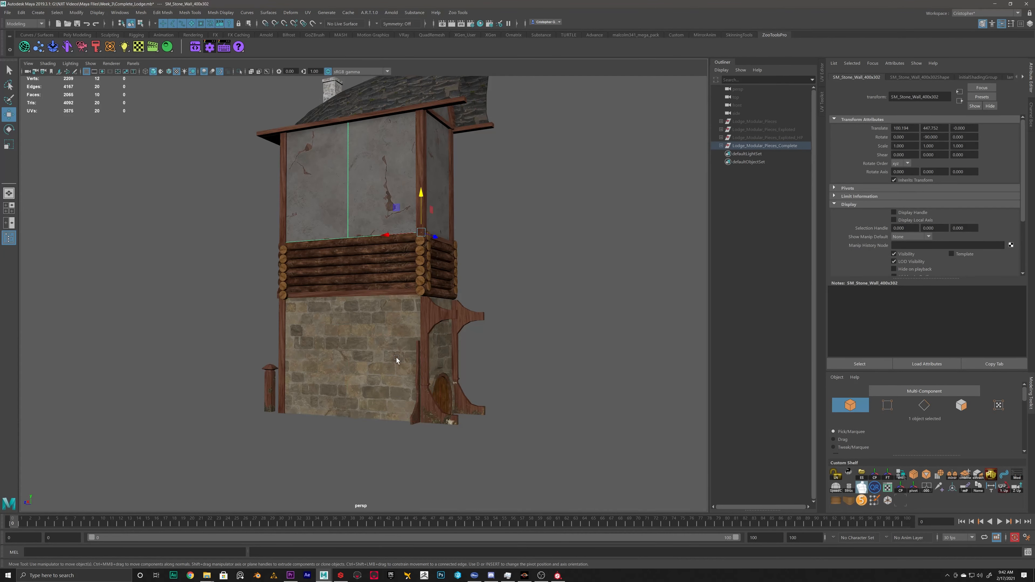
- Assign the lambert1 material to the lower wall SM_Stone_Wall_400x300 of the assembled lodge
click(397, 360)
click(480, 23)
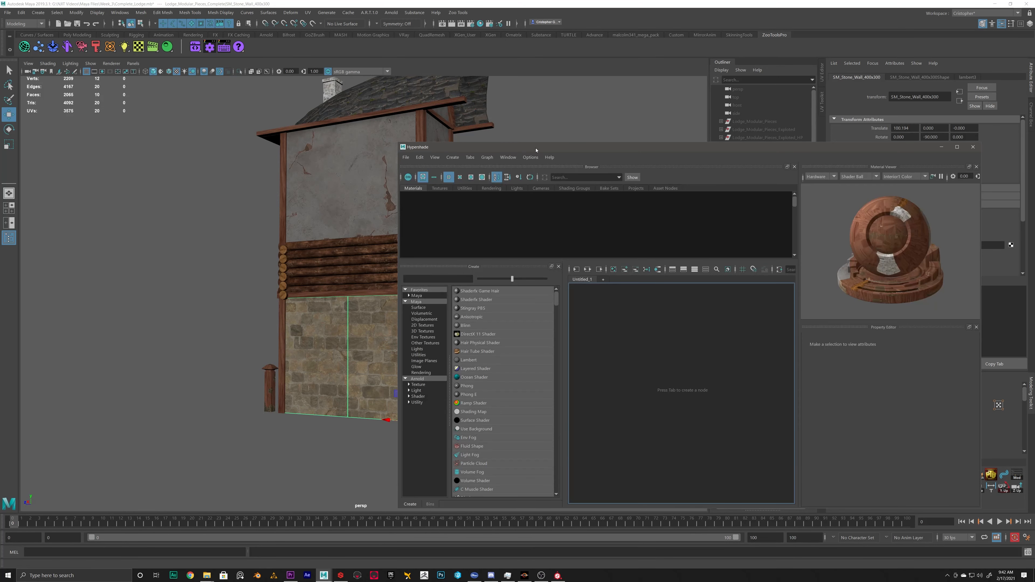
drag(536, 150, 707, 153)
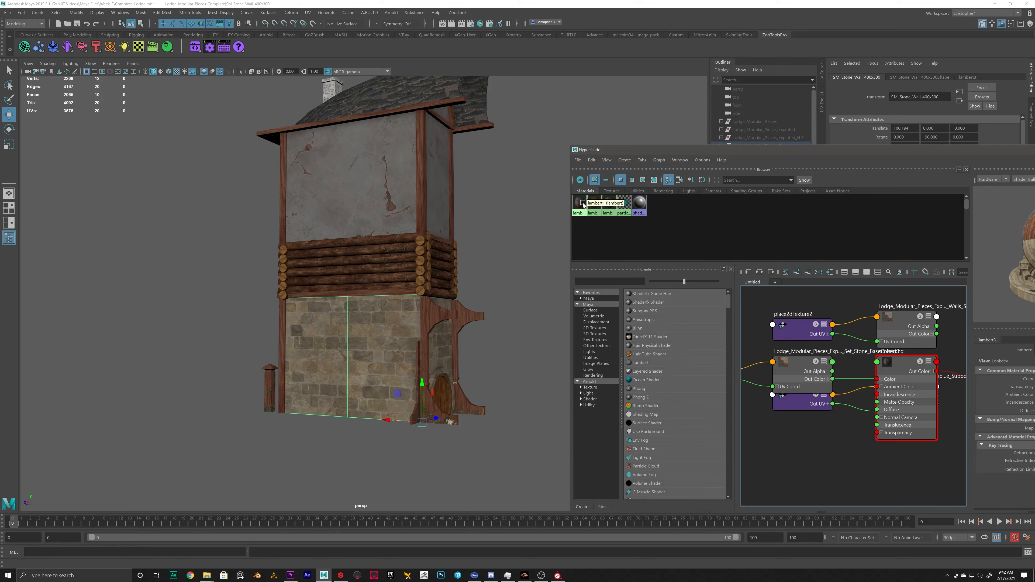
right_drag(582, 204, 581, 180)
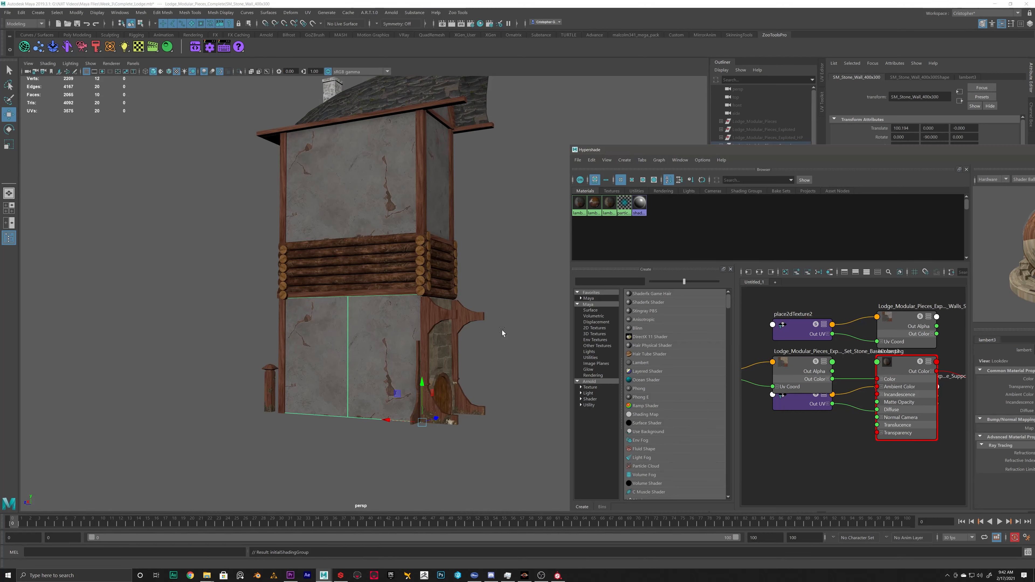
alt+drag(502, 331, 405, 359)
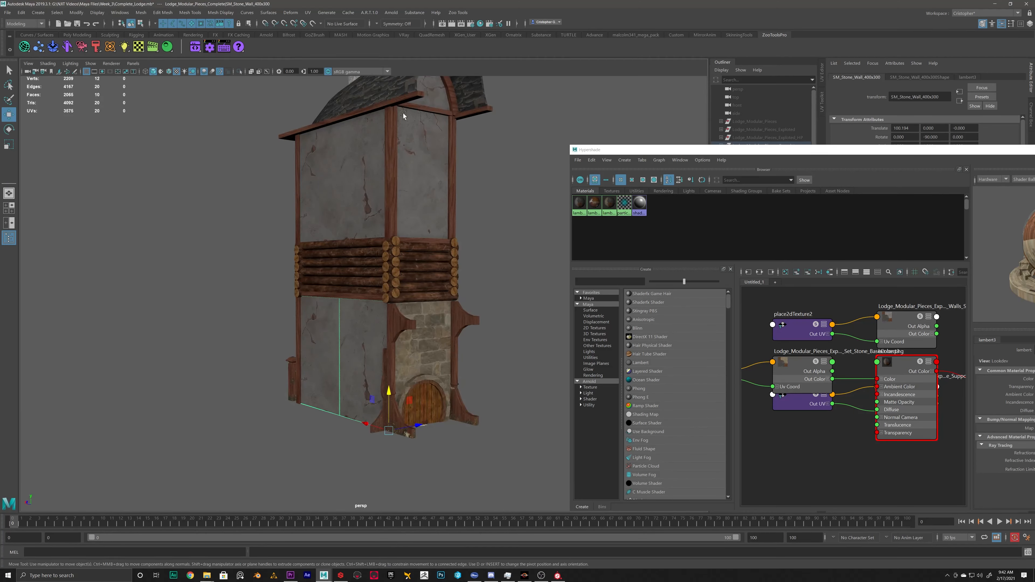
- Pull a duplicate of the lower wall SM_Stone_Wall_400x300 away from the lodge and delete the duplicate
click(372, 364)
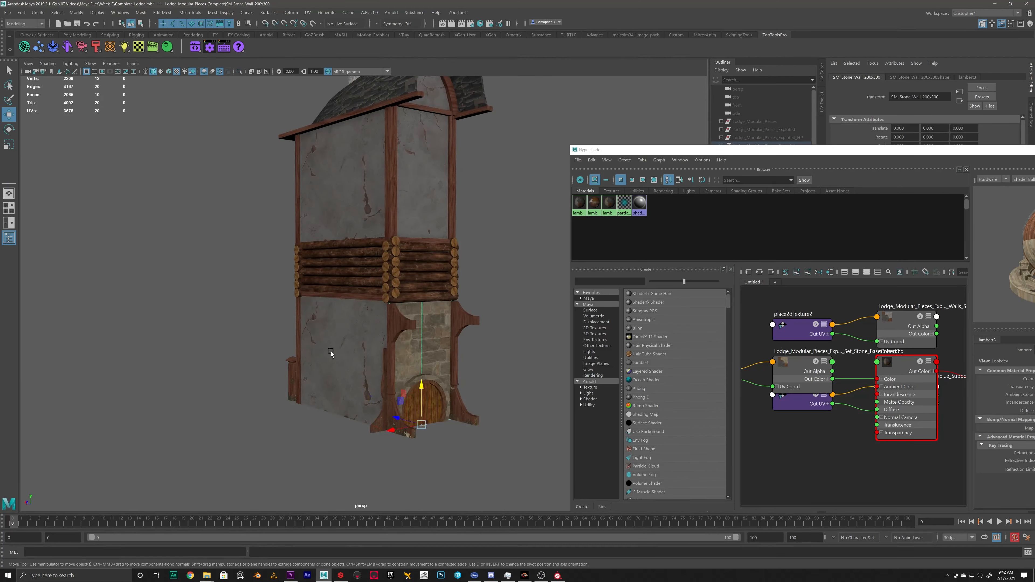
click(373, 426)
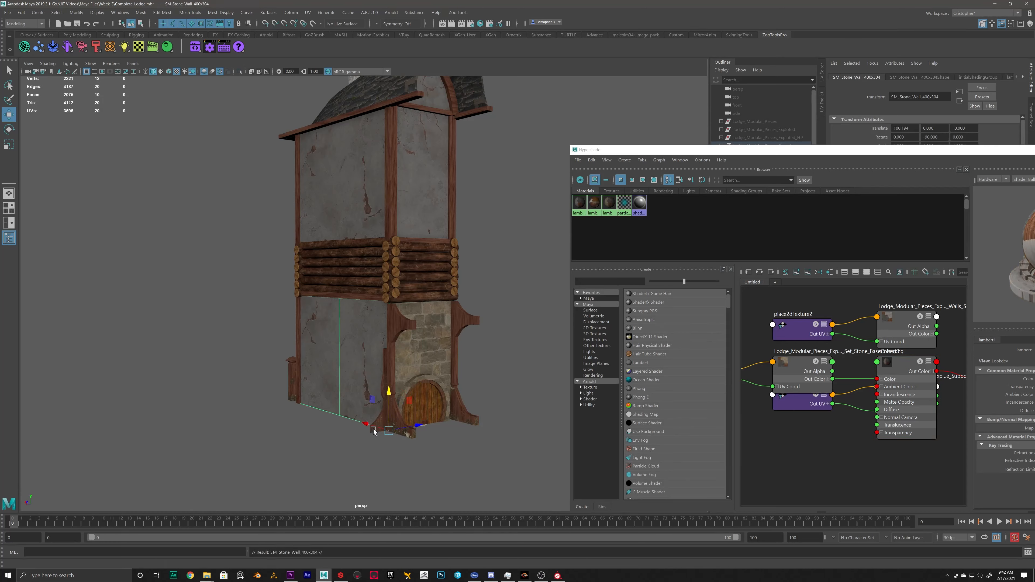
drag(421, 423, 265, 199)
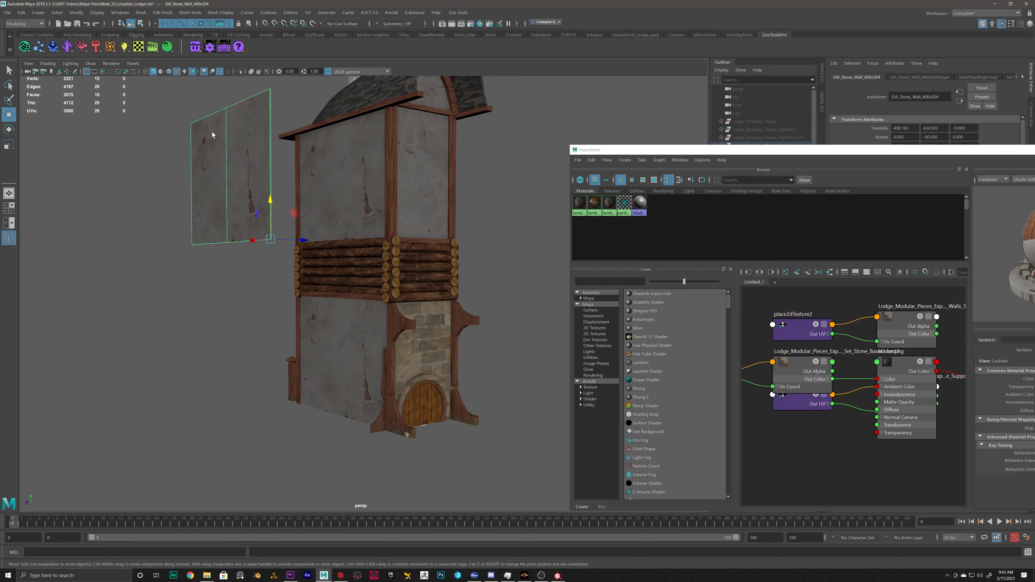
key(Delete)
- Assign the lambert3 stone material to the lower walls around the assembled lodge and close the Hypershade
click(344, 353)
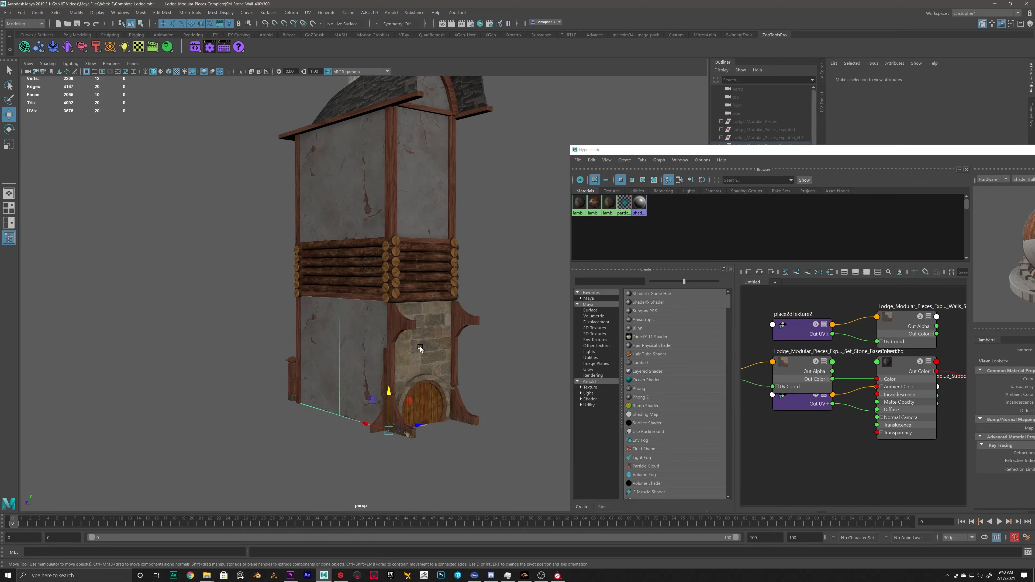
alt+drag(490, 342, 381, 346)
click(381, 347)
alt+drag(467, 344, 391, 353)
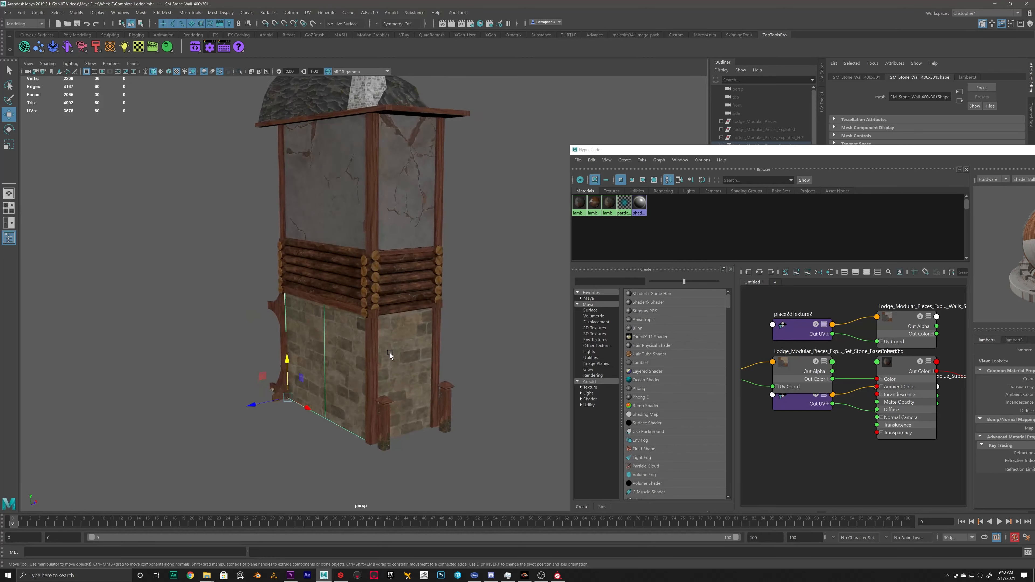
shift+click(390, 354)
alt+drag(460, 326, 360, 315)
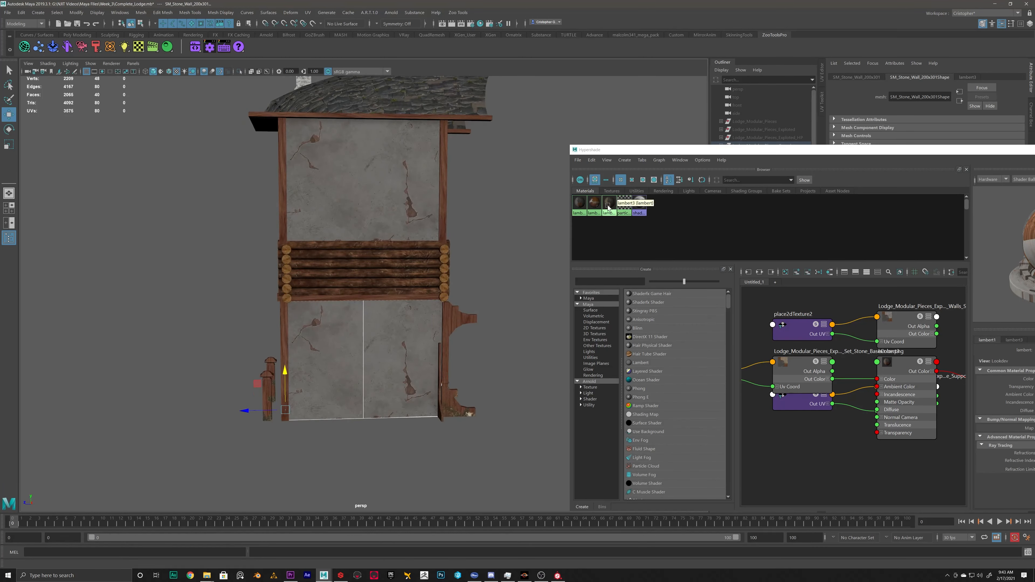
right_drag(610, 203, 607, 180)
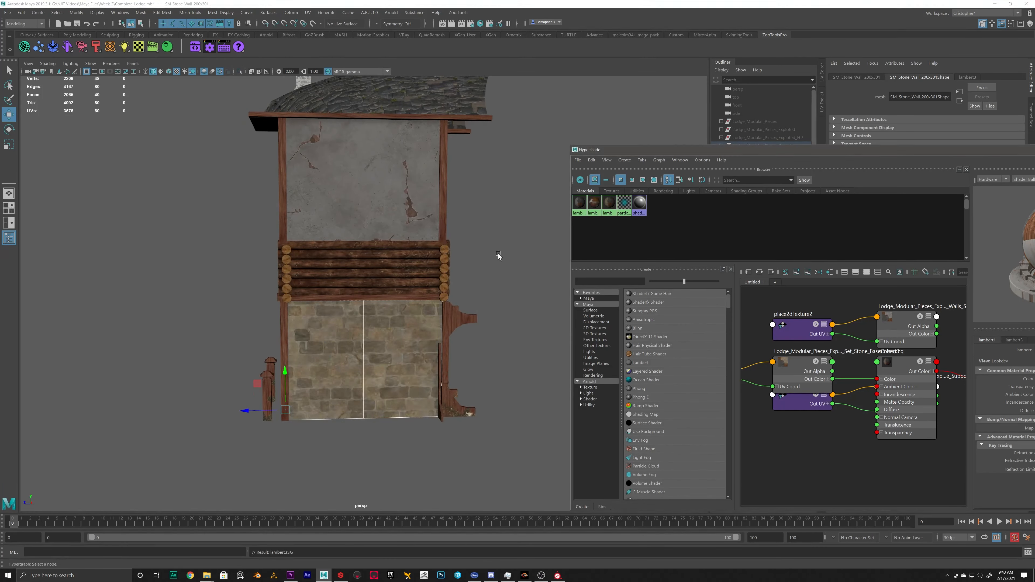
click(497, 254)
alt+drag(497, 254, 386, 345)
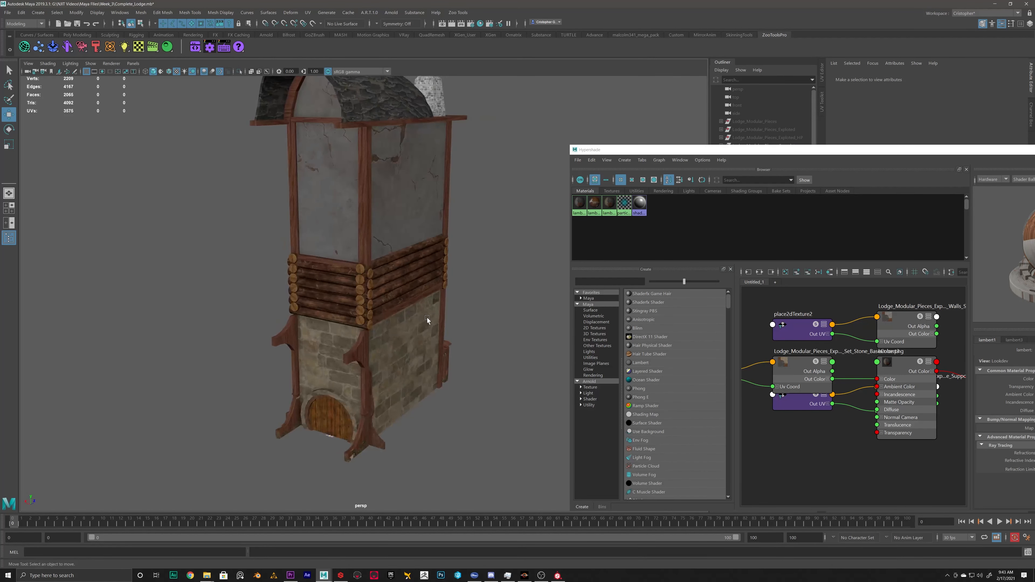
alt+drag(332, 170, 450, 276)
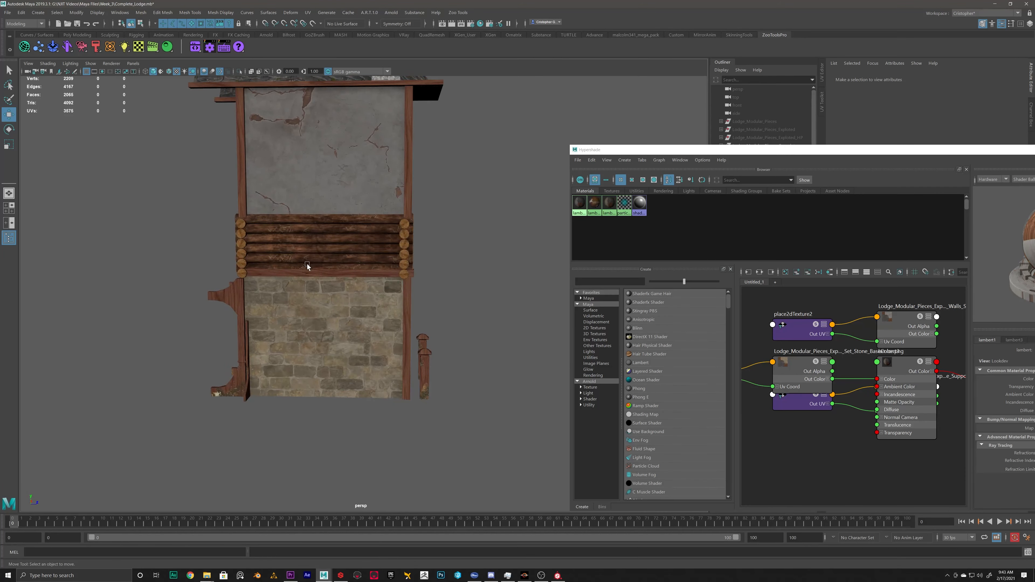
alt+drag(307, 264, 261, 294)
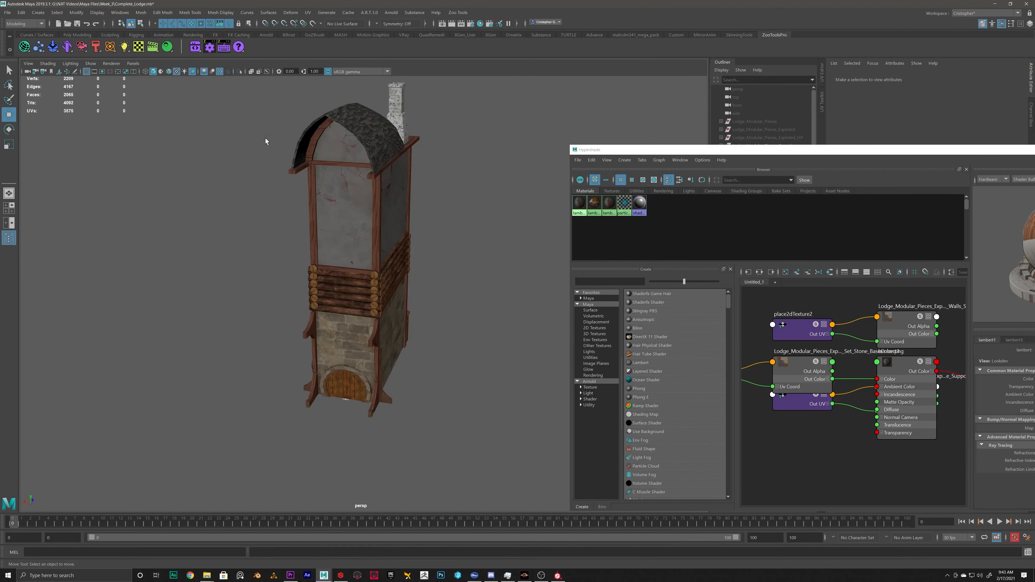
drag(955, 155, 670, 173)
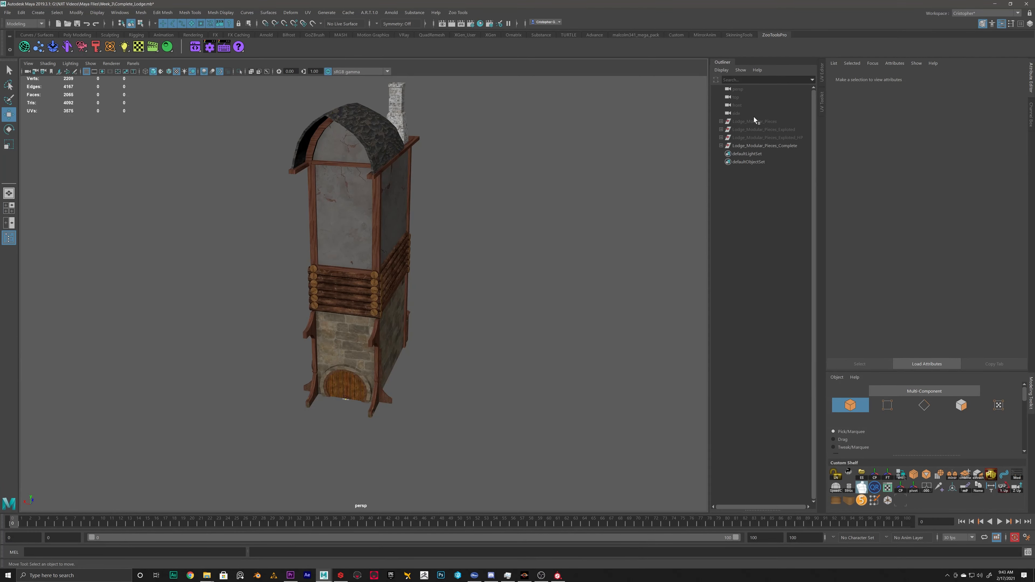
- Hide the Lodge_Modular_Pieces_Complete group and show the Lodge_Modular_Pieces group
click(764, 122)
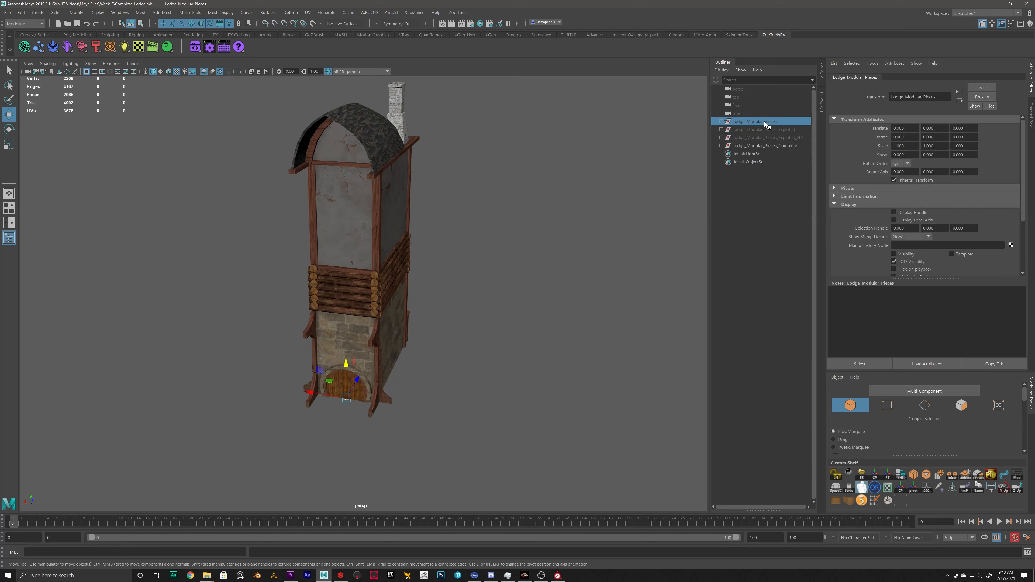
click(756, 147)
key(h)
click(753, 123)
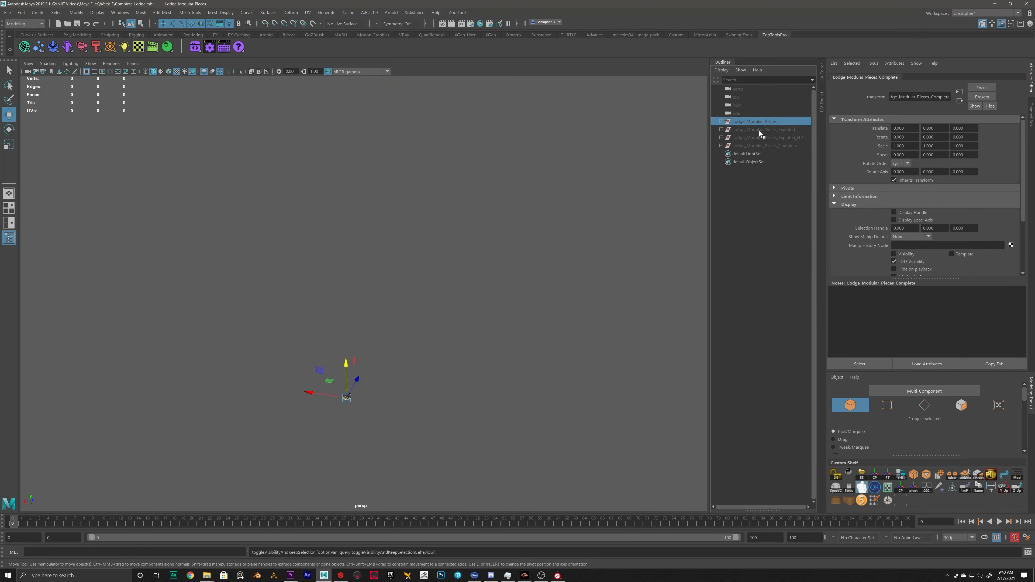
key(h)
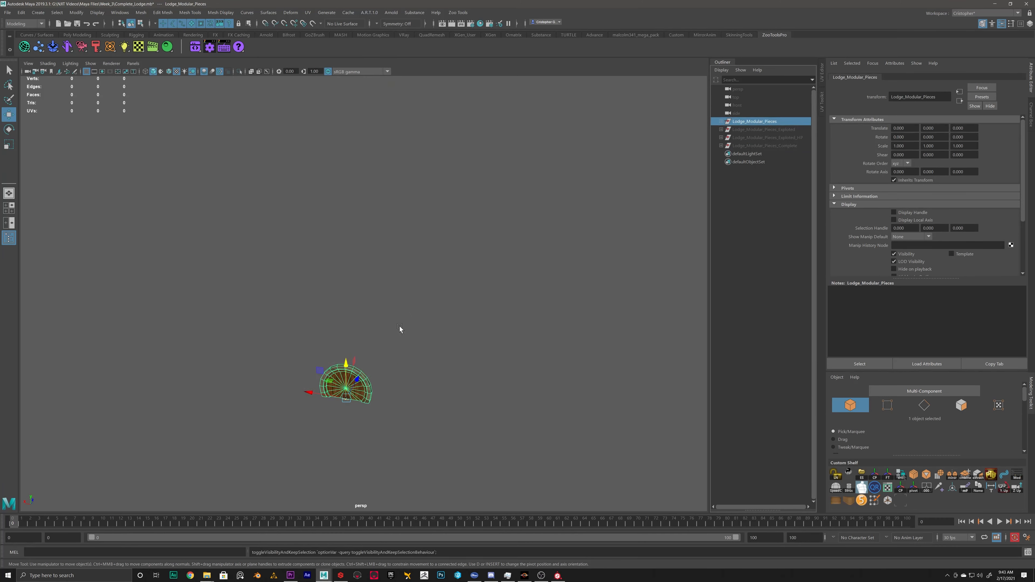
- Unhide the pieces from SM_Stone_Wall_200x300 through SM_LogWall_401 inside the Lodge_Modular_Pieces group
click(721, 122)
click(755, 154)
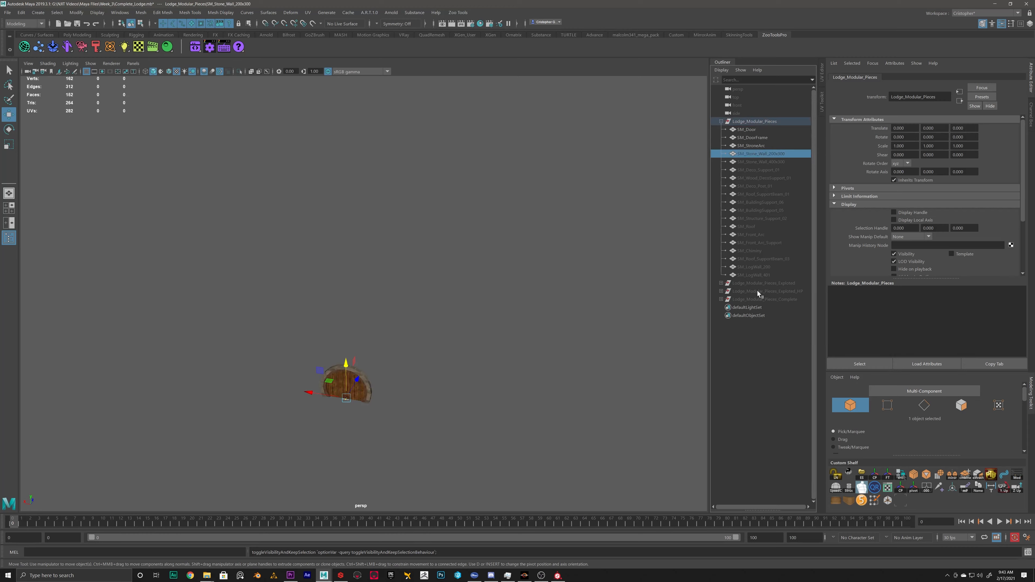
shift+click(762, 277)
key(h)
- Hide the Lodge_Modular_Pieces group and show the Lodge_Modular_Pieces_Complete group again
click(755, 121)
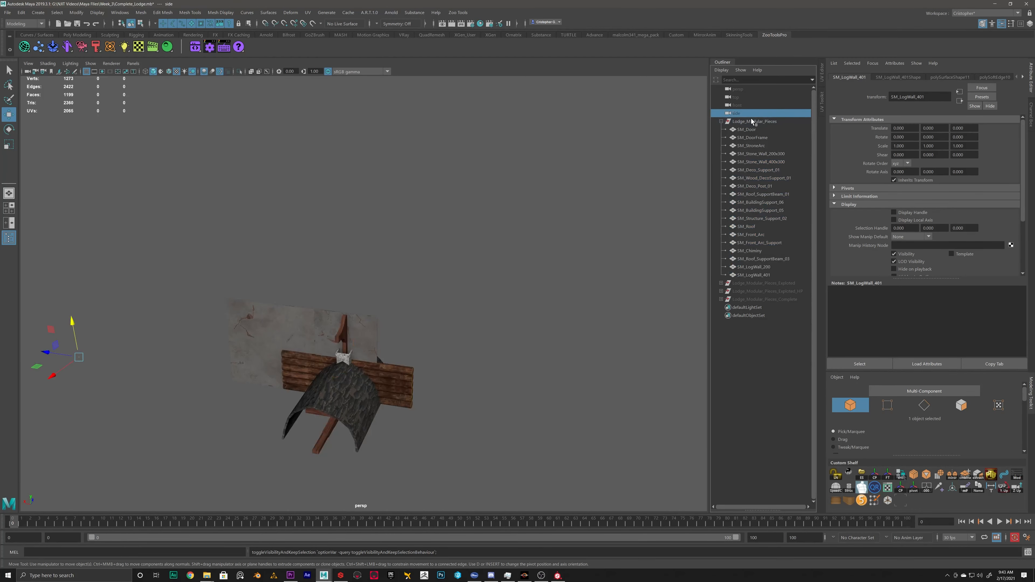
alt+drag(402, 301, 483, 249)
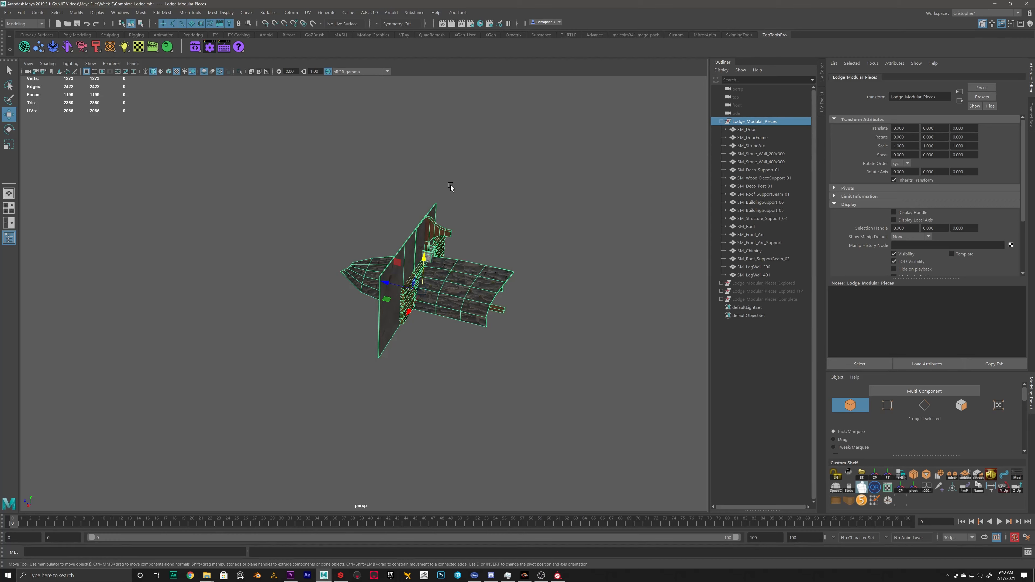
alt+drag(450, 186, 602, 207)
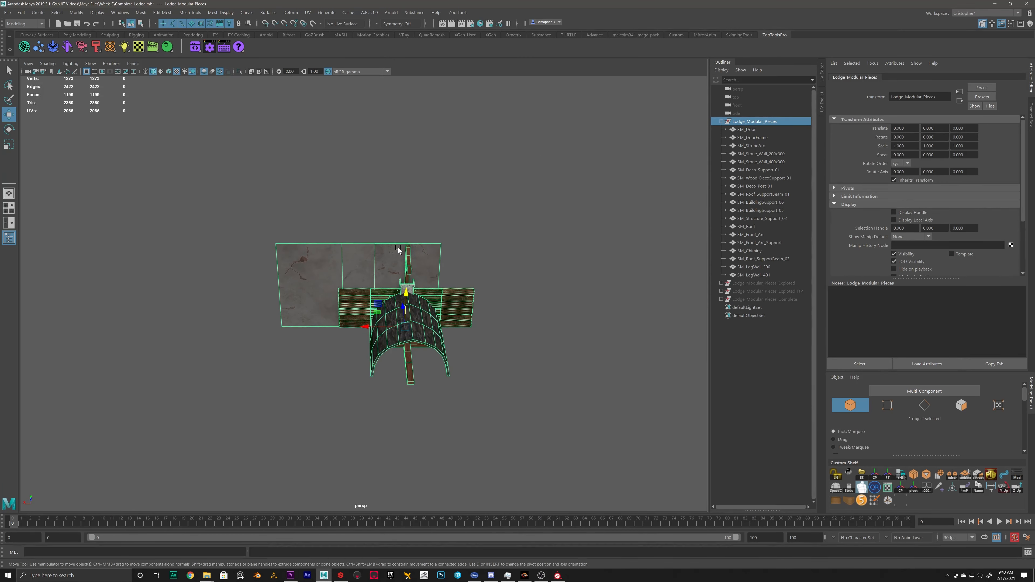
alt+drag(619, 170, 749, 125)
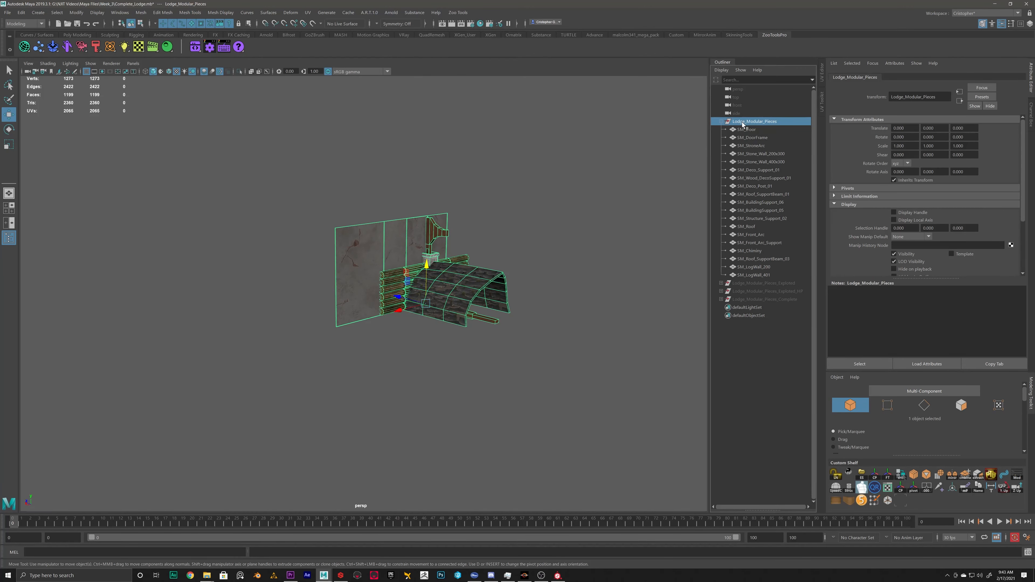
key(ctrl+h)
click(752, 284)
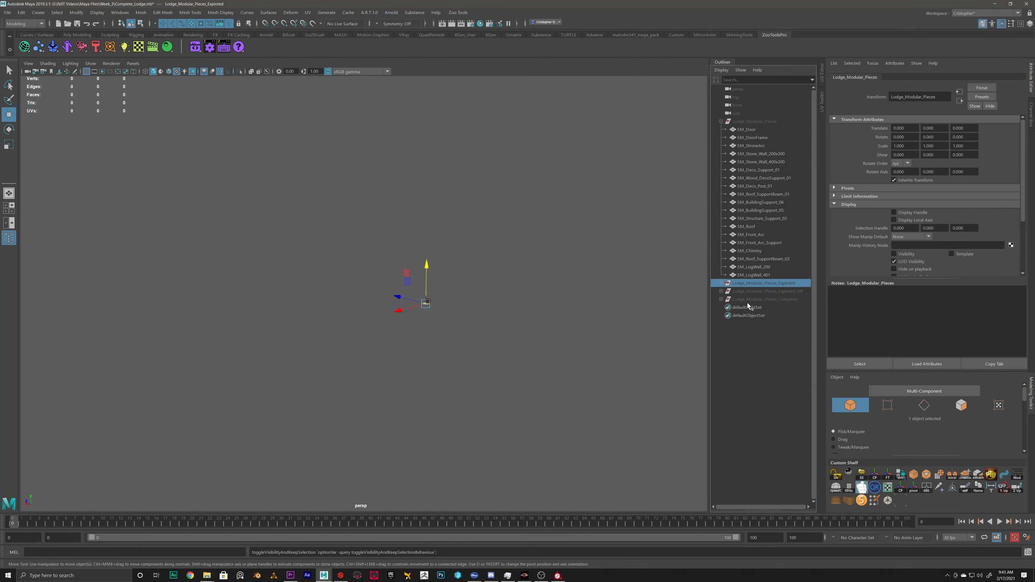
click(747, 302)
key(ctrl+h)
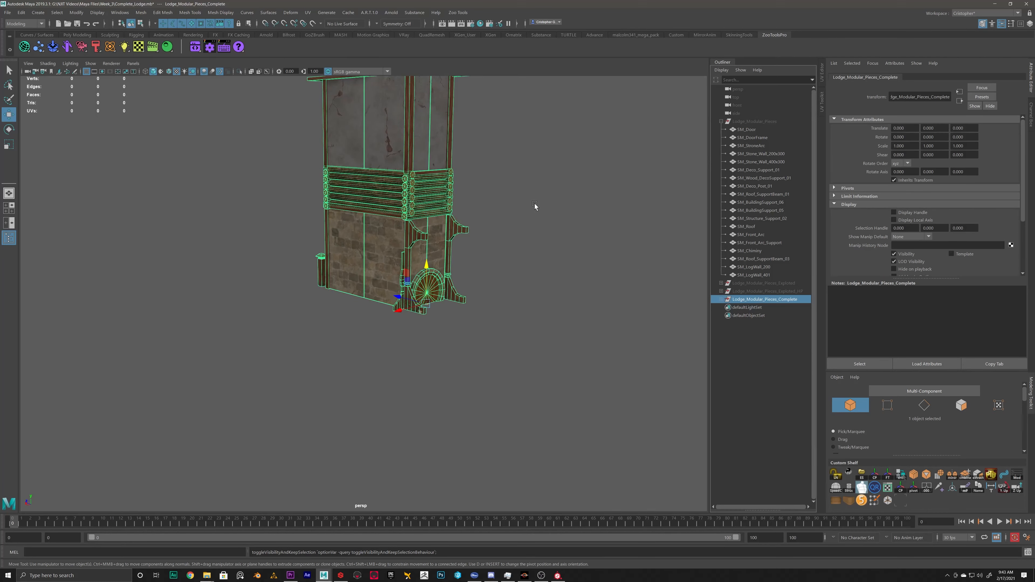
key(f)
- Examine the pieces contained in the Lodge_Modular_Pieces_Complete group against those in the Lodge_Modular_Pieces group
click(721, 299)
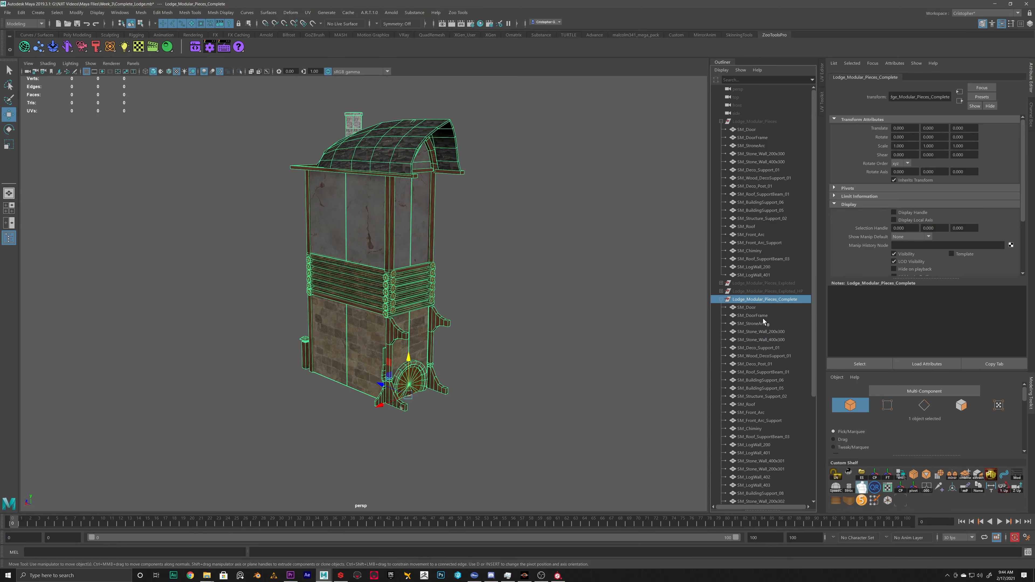
click(745, 300)
click(721, 300)
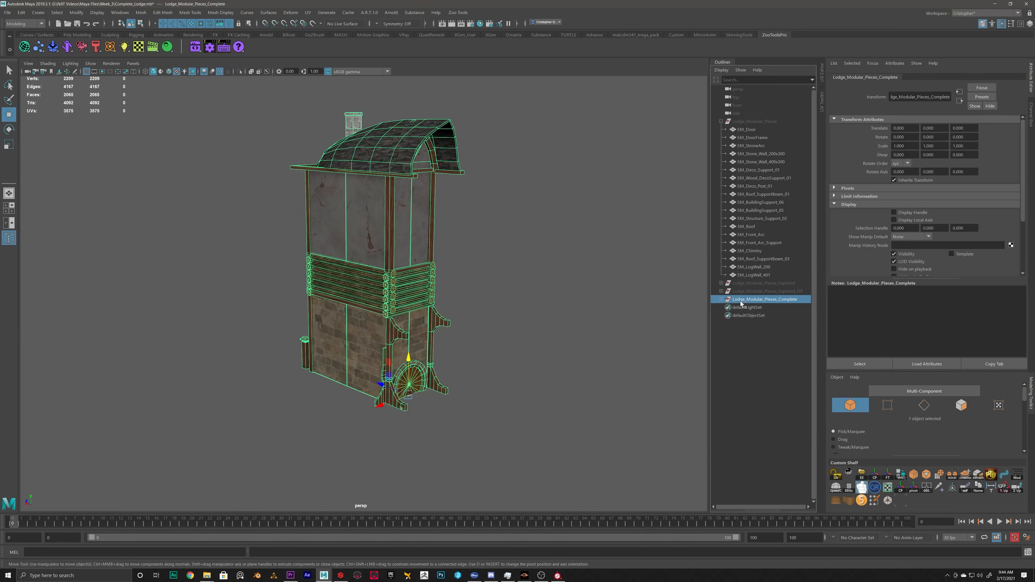
click(755, 119)
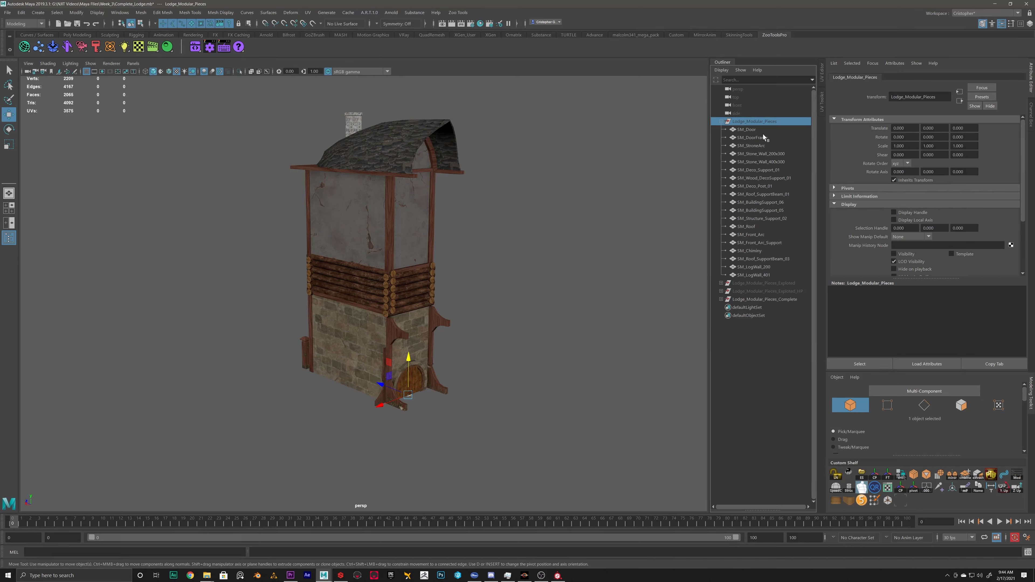
- Try to export the Lodge_Modular_Pieces_Complete group as FBX over Lodge.fbx in the desktop's Sketchfab folder
click(760, 299)
key(h)
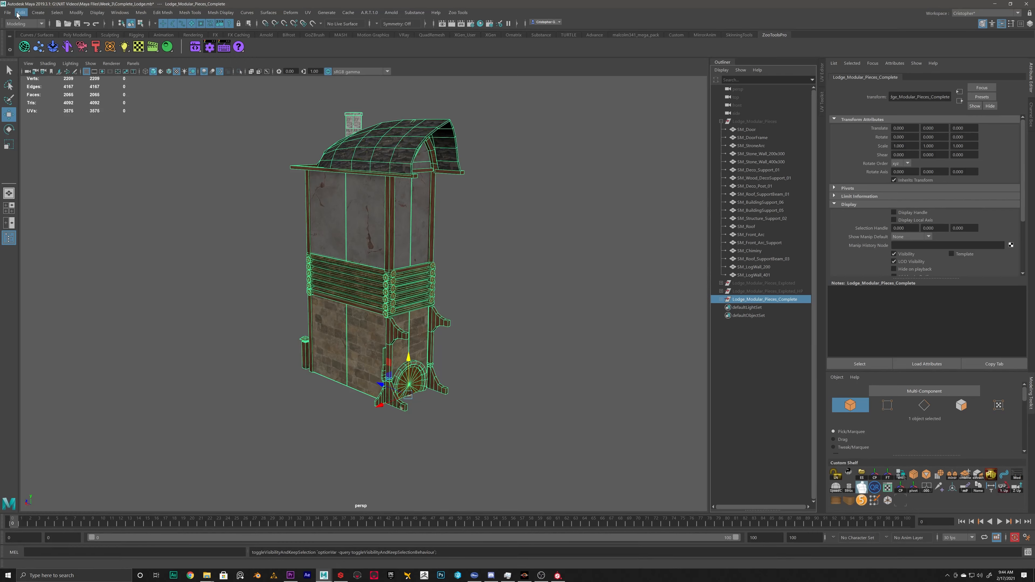
click(6, 12)
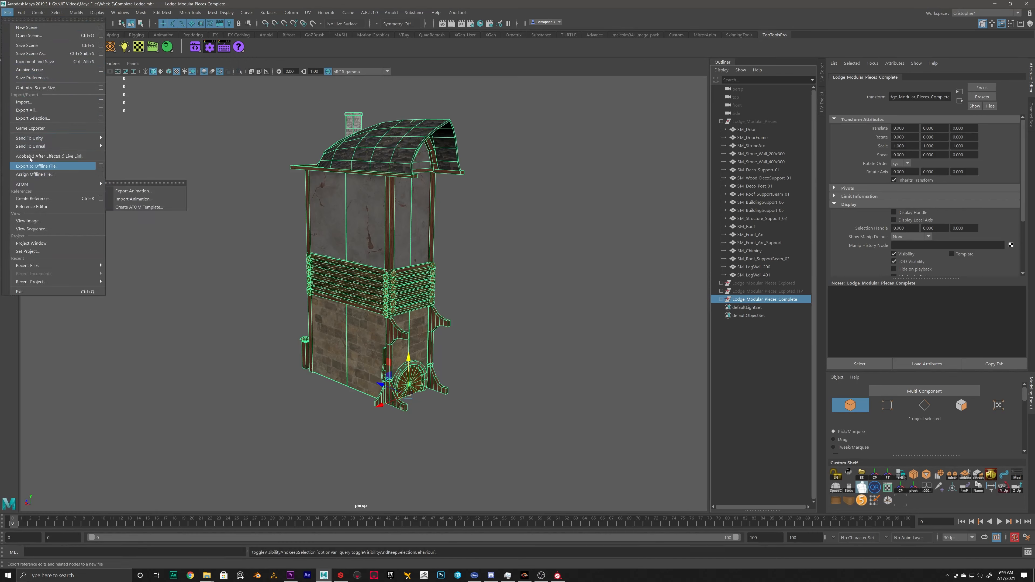
click(28, 118)
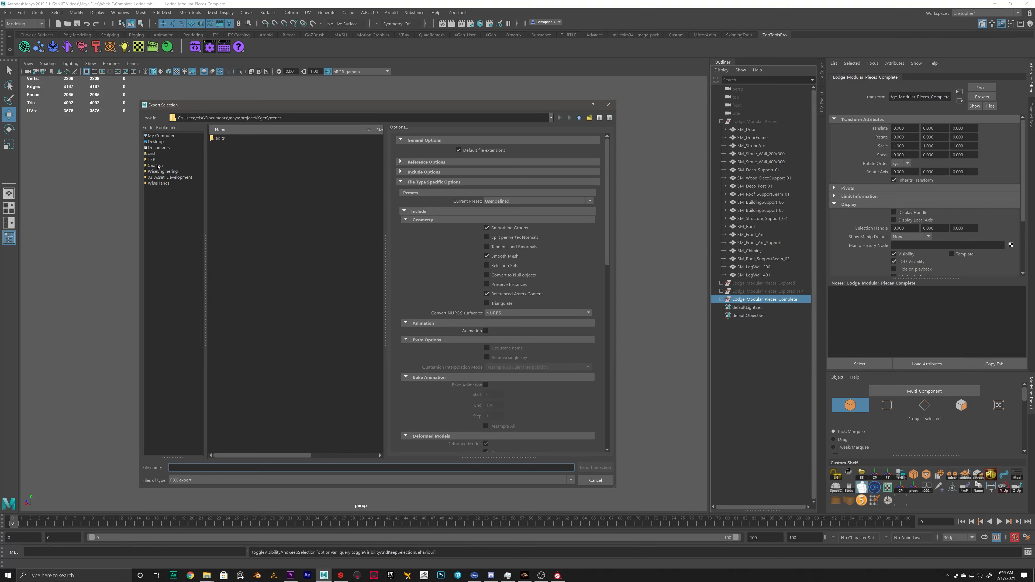
click(156, 141)
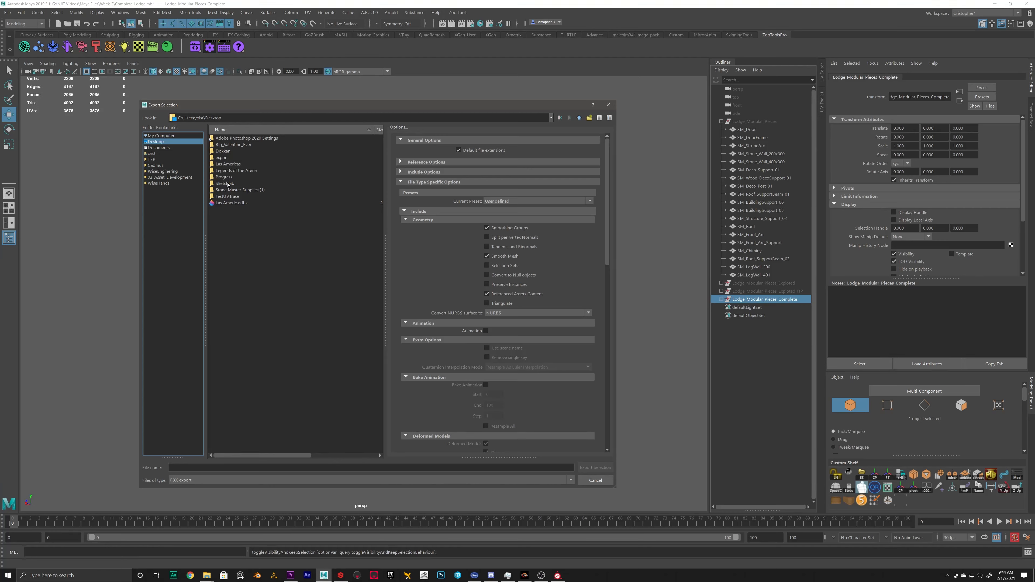
click(227, 184)
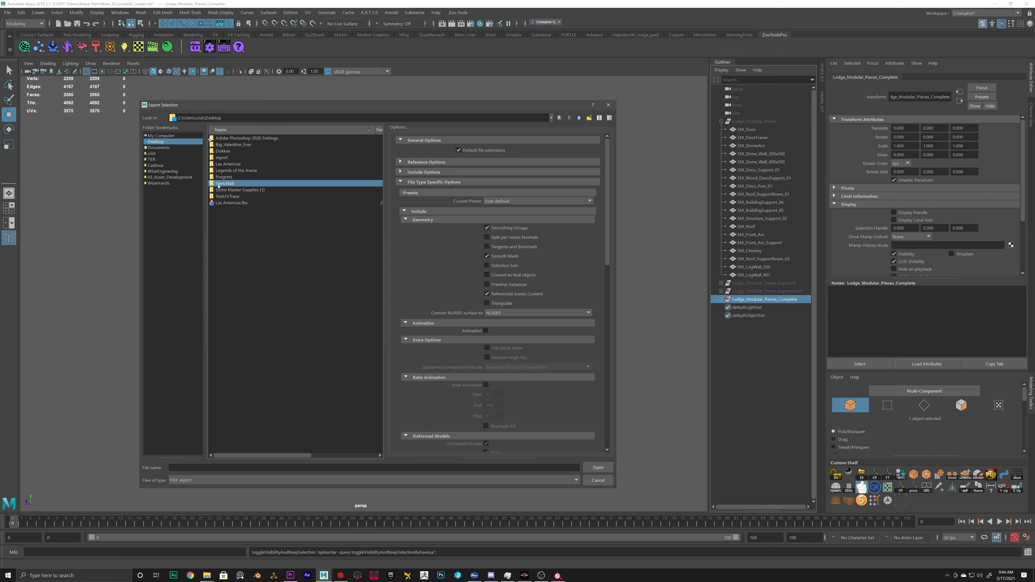
double_click(222, 184)
click(218, 145)
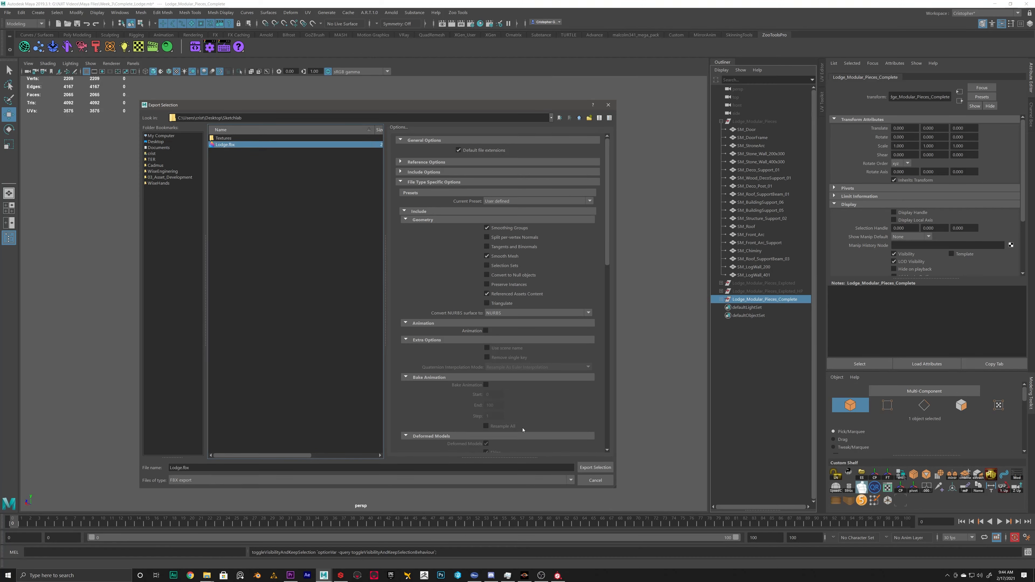
click(607, 468)
- Switch to File Explorer, open the Sketchfab folder's Textures subfolder, and select the lodge texture maps in the NXT Videos Textures folder
click(994, 5)
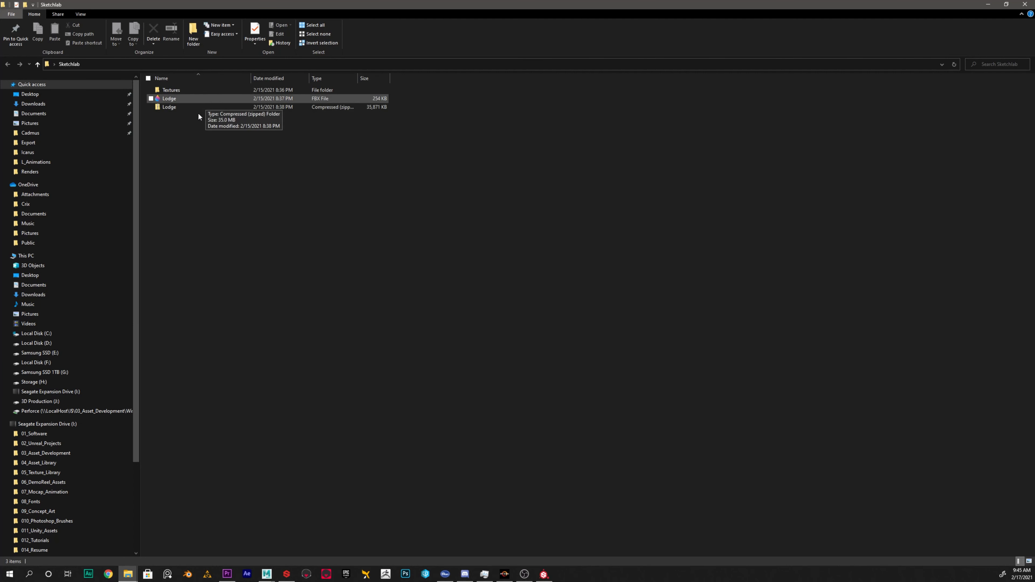
click(170, 100)
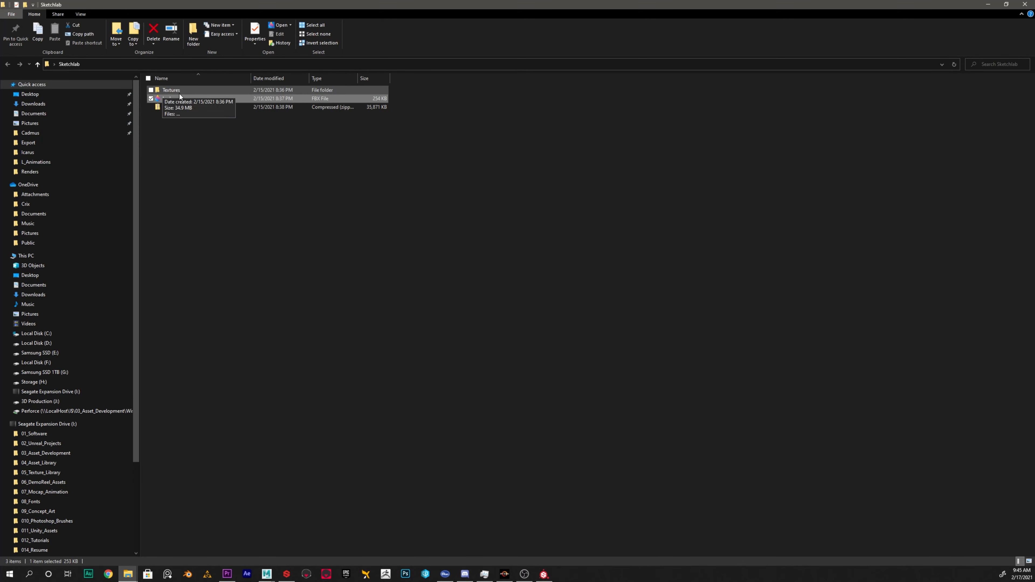
double_click(172, 90)
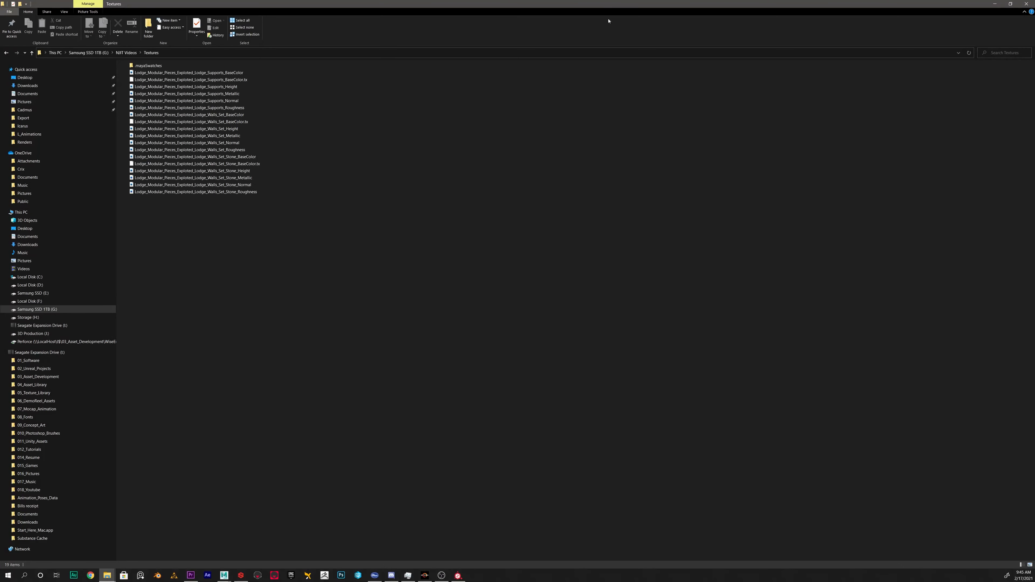
click(195, 73)
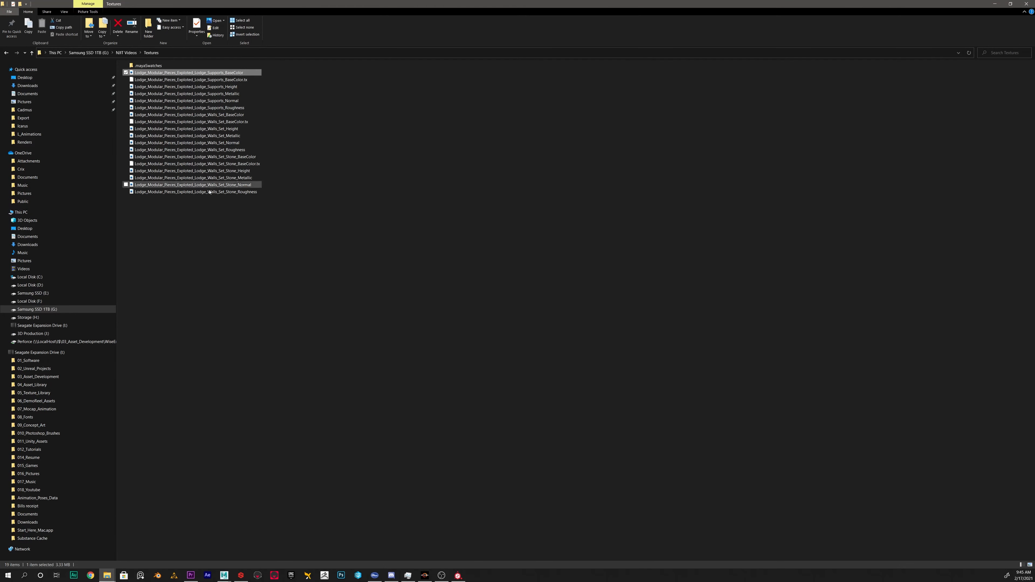
shift+click(213, 195)
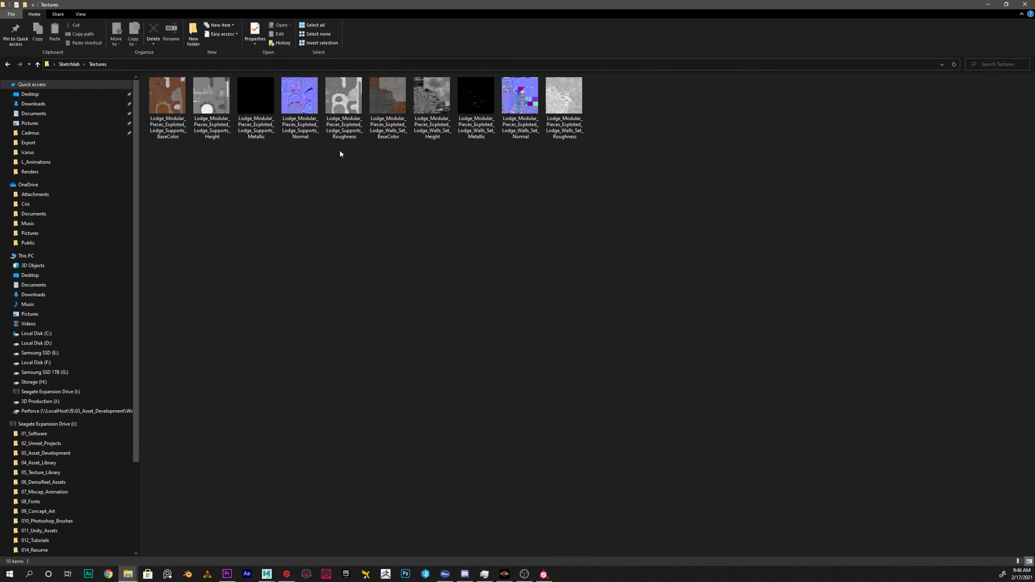
- Compress the Textures subfolder and the Lodge FBX file in the Sketchfab folder together into a zip archive
key(alt+Left)
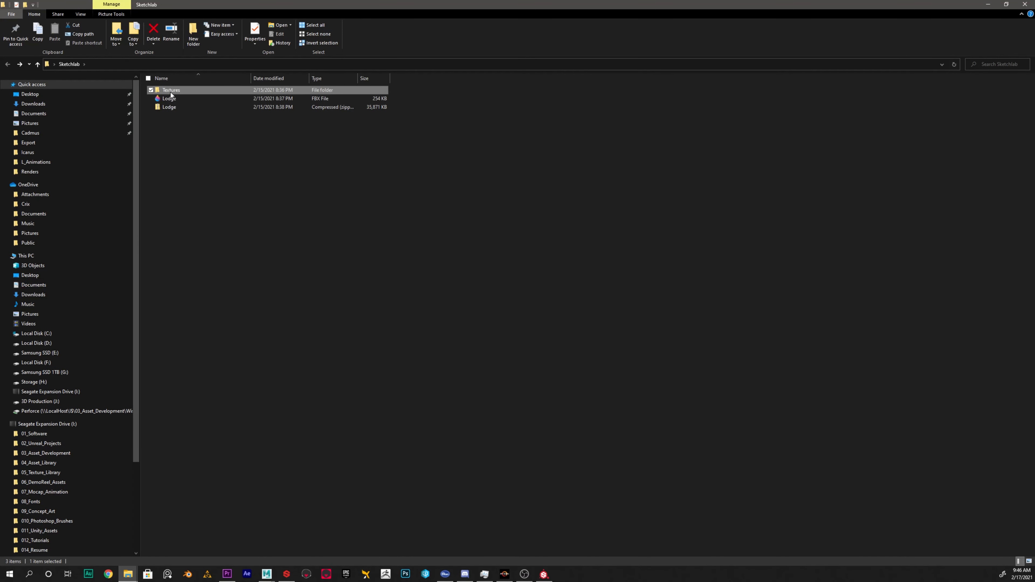
ctrl+click(172, 99)
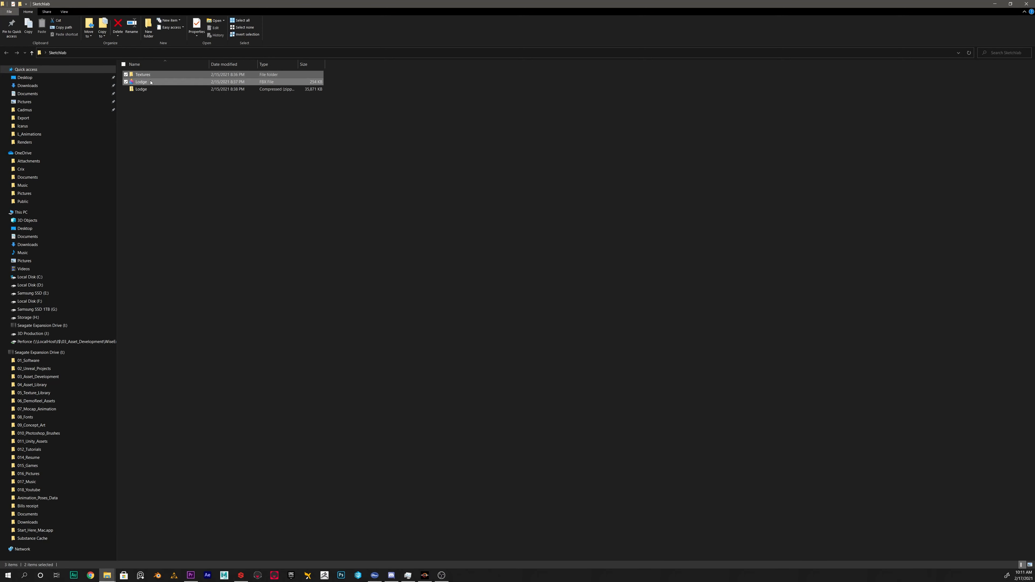
right_click(151, 83)
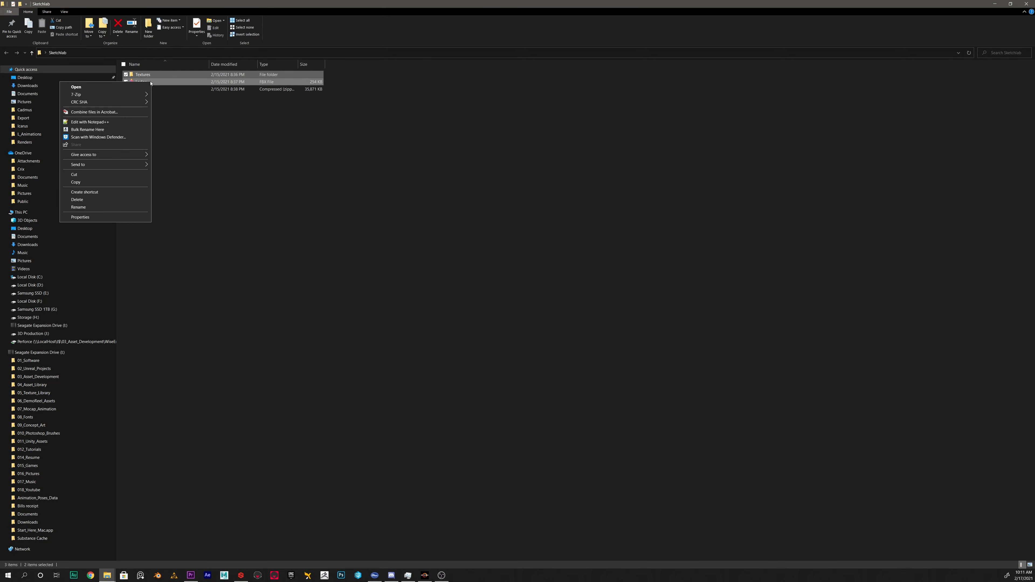
mouse_move(99, 166)
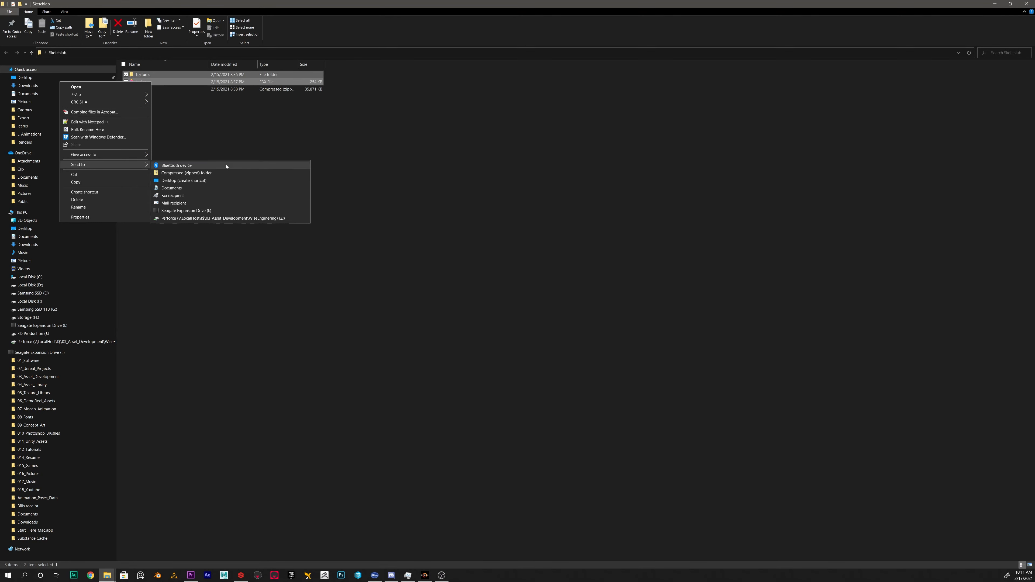
click(191, 173)
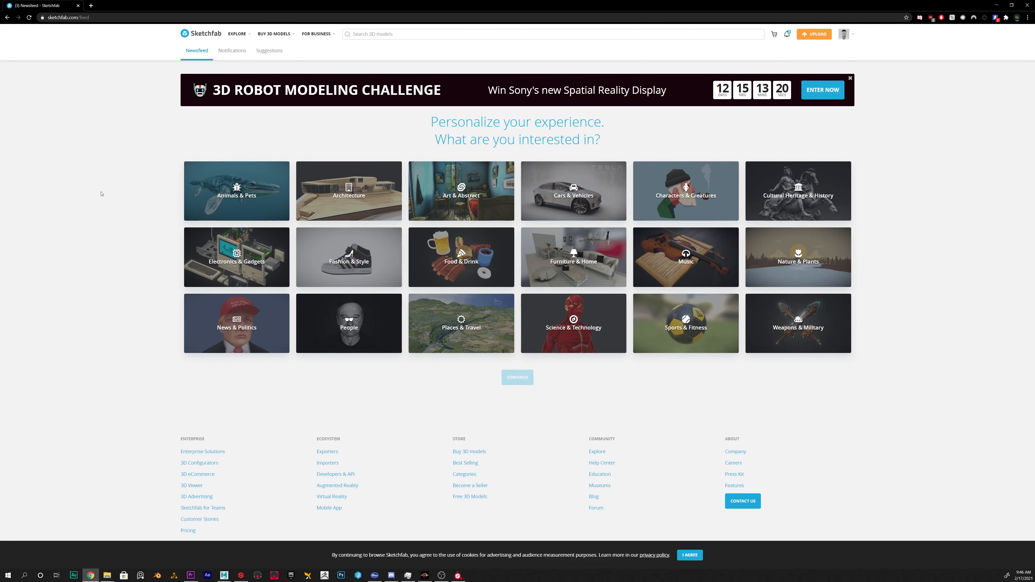
- Switch to Sketchfab in the browser and upload the zipped Lodge FBX with its textures as a new model
click(812, 36)
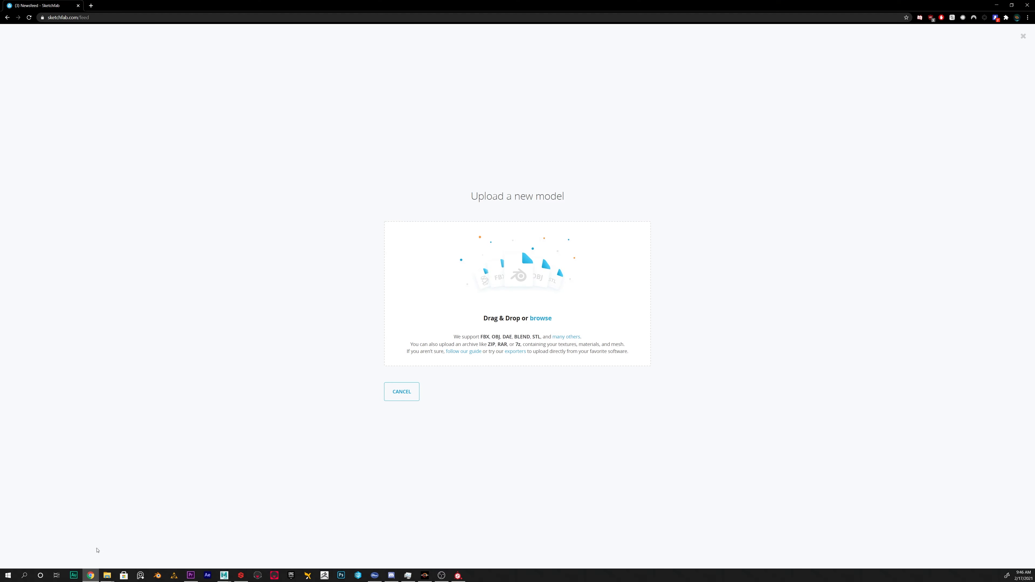
mouse_move(97, 550)
mouse_down()
mouse_move(474, 195)
mouse_move(505, 224)
mouse_move(486, 229)
mouse_move(511, 275)
mouse_up()
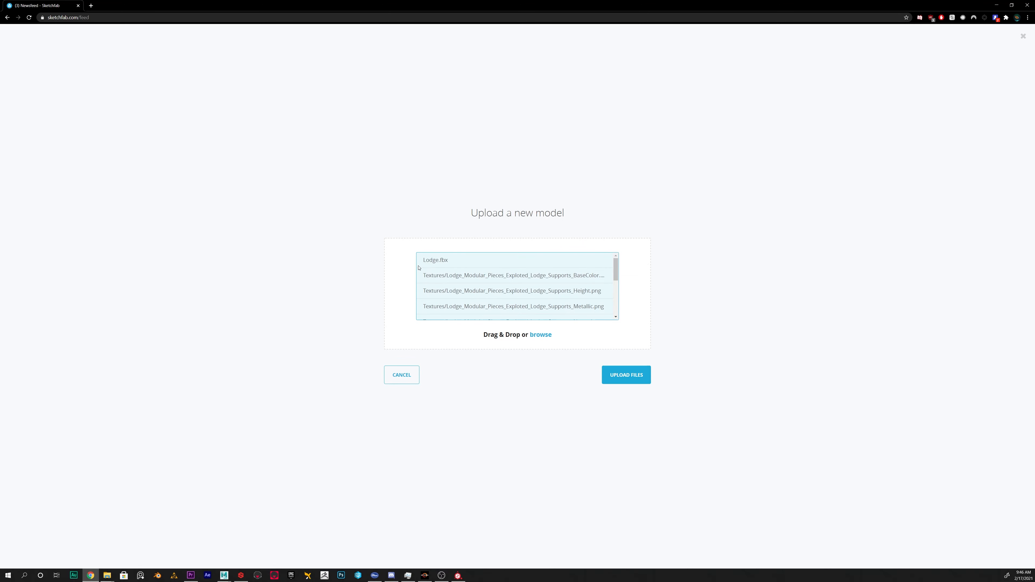
scroll(514, 281, down, 3)
scroll(501, 296, up, 5)
click(624, 379)
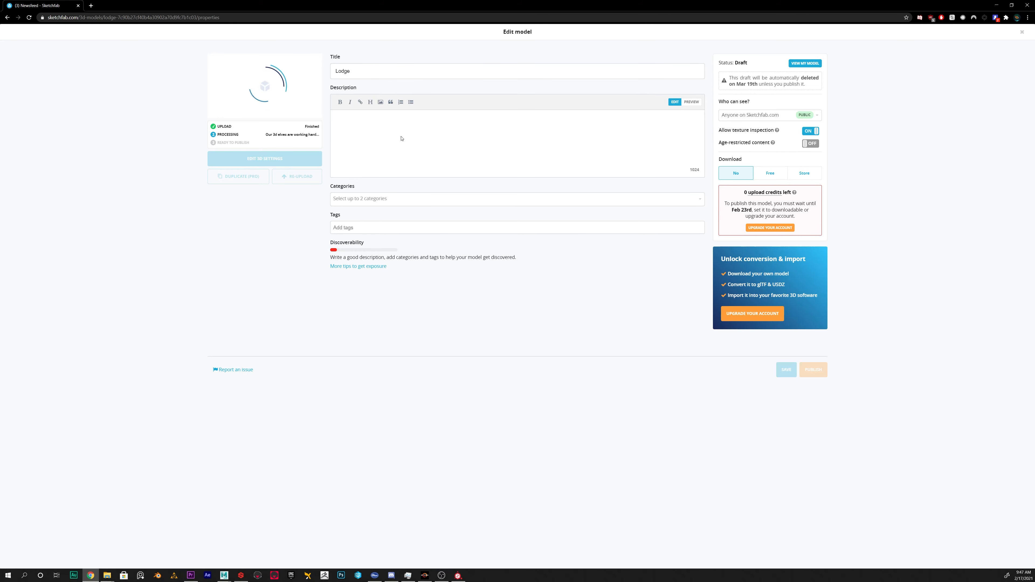
- Assign the Architecture and Art & Abstract categories to the Lodge model
click(372, 199)
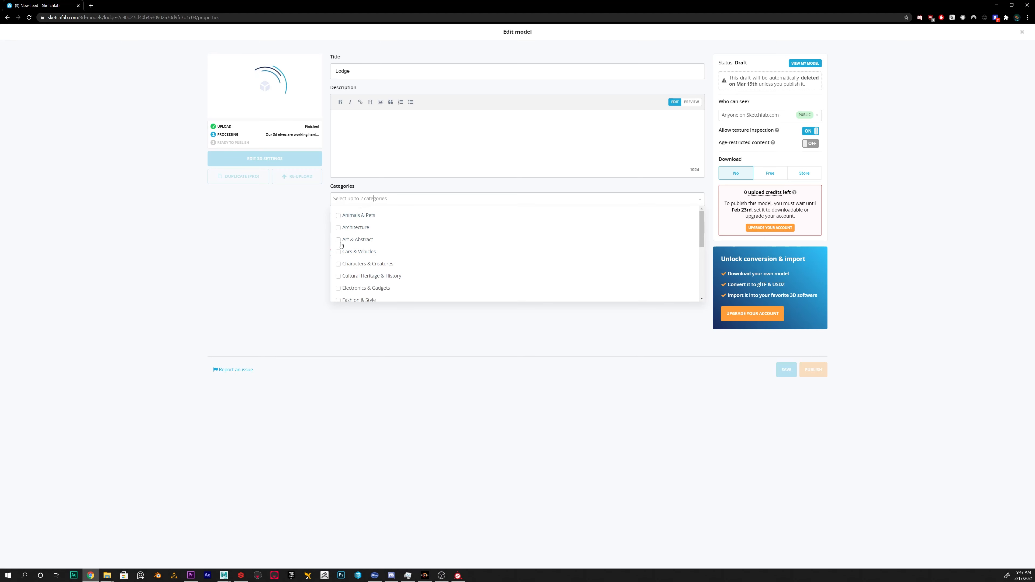
click(342, 229)
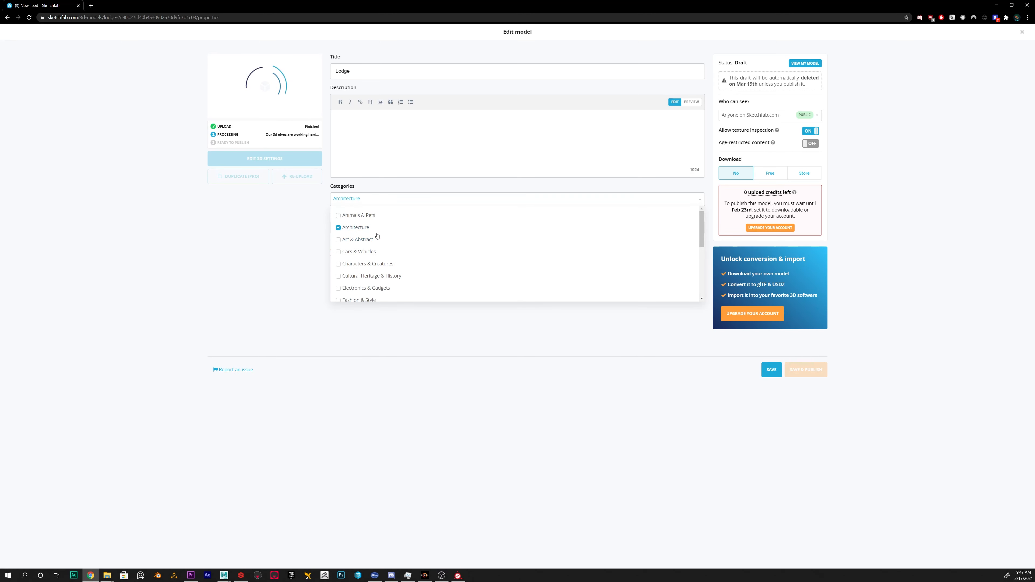
click(338, 241)
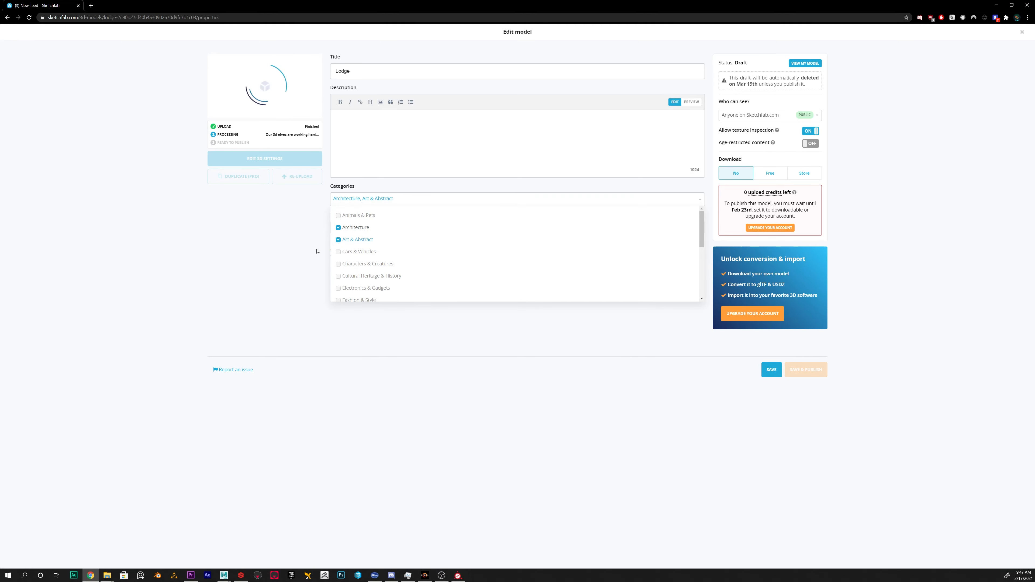
click(294, 255)
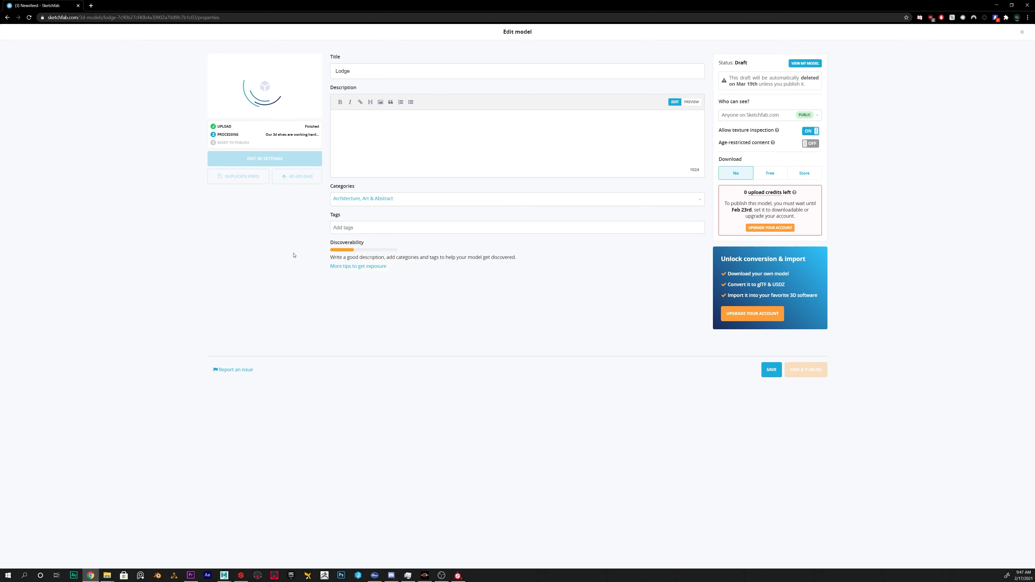
click(379, 228)
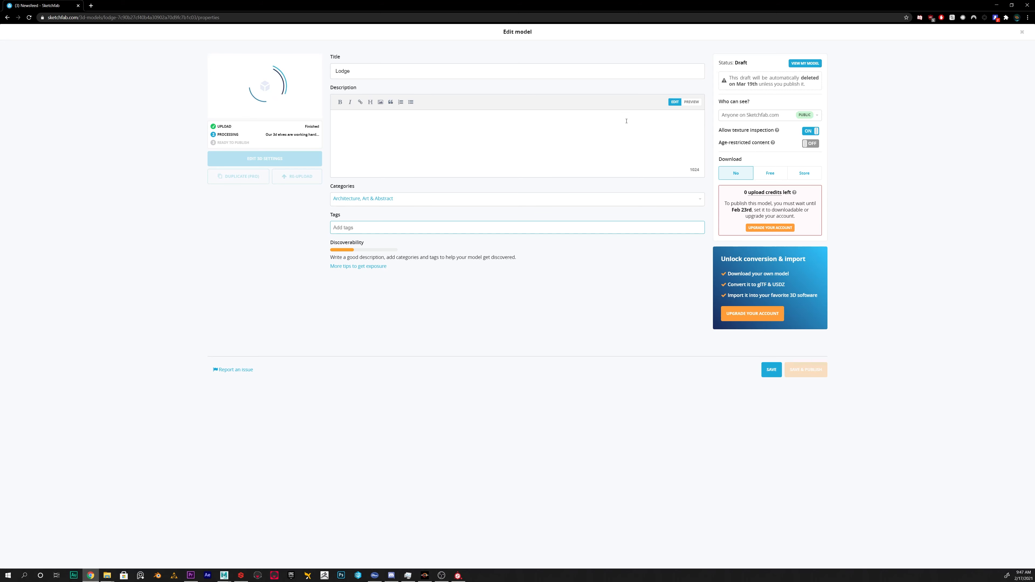
click(287, 134)
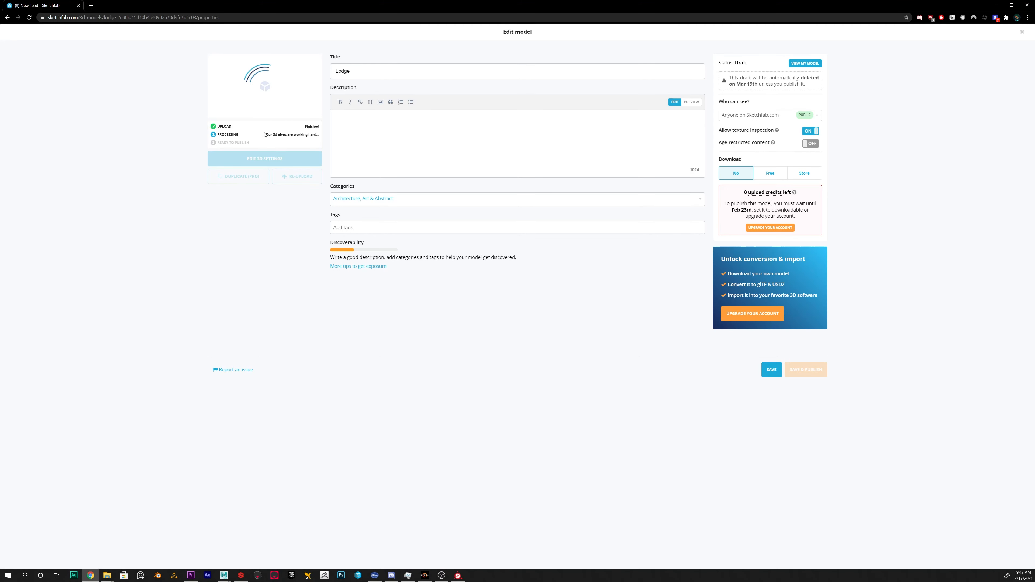